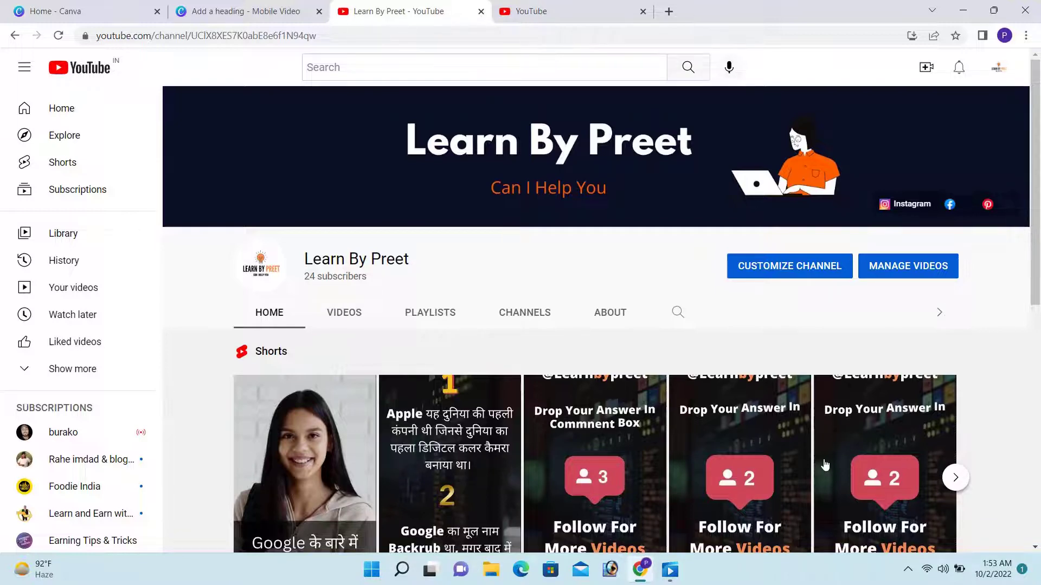
Preview the opening seconds of the Google-intersting-fact (2) video in the media player and return to the YouTube channel page.
{"action": "left_click", "coordinate": [670, 571]}
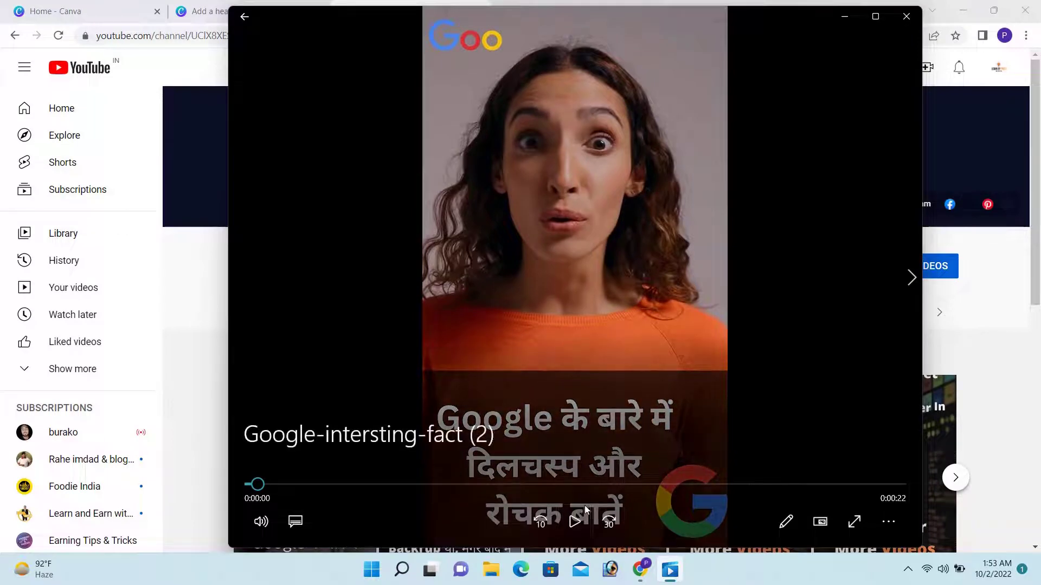
{"action": "left_click", "coordinate": [579, 519]}
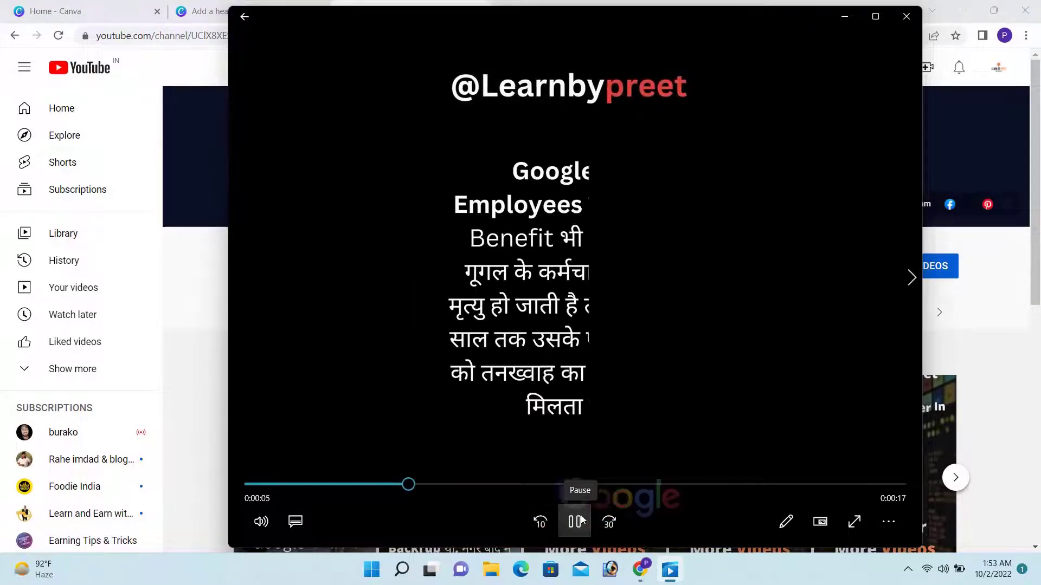
{"action": "left_click", "coordinate": [580, 516]}
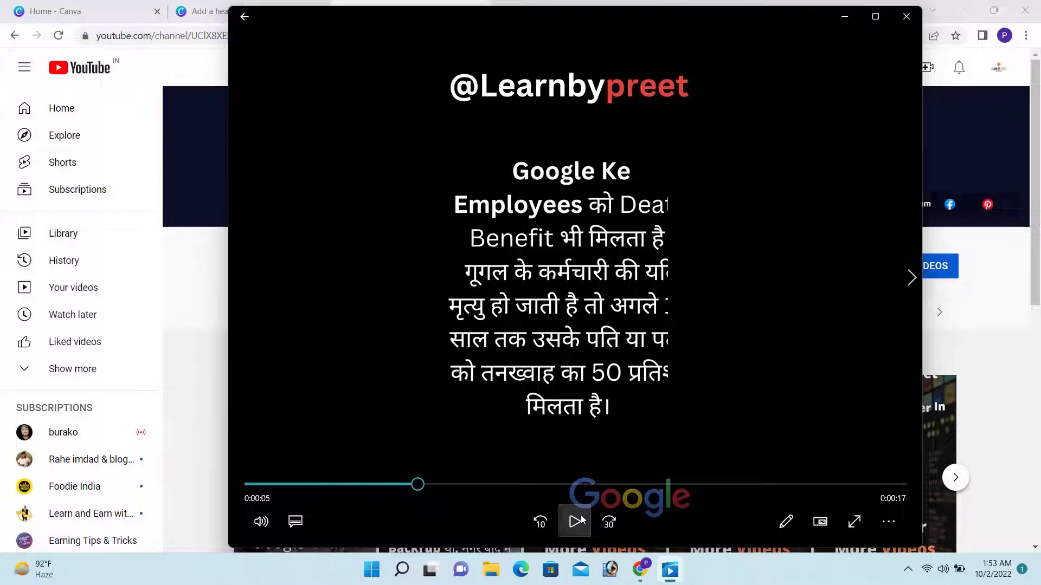
{"action": "left_click", "coordinate": [849, 22]}
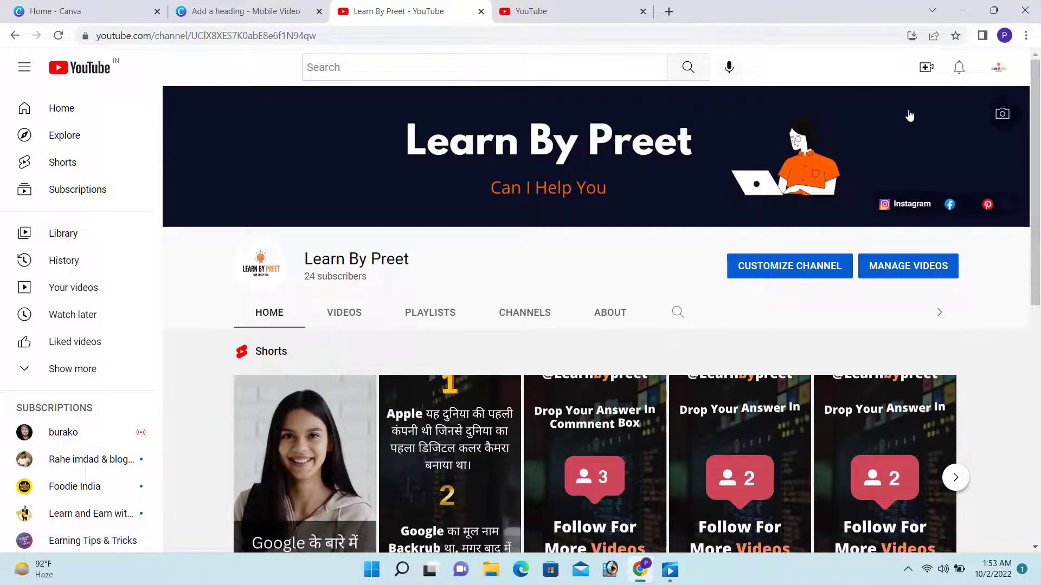
Upload the Google-intersting-fact (2) video from the Downloads folder to the YouTube channel.
{"action": "left_click", "coordinate": [927, 68]}
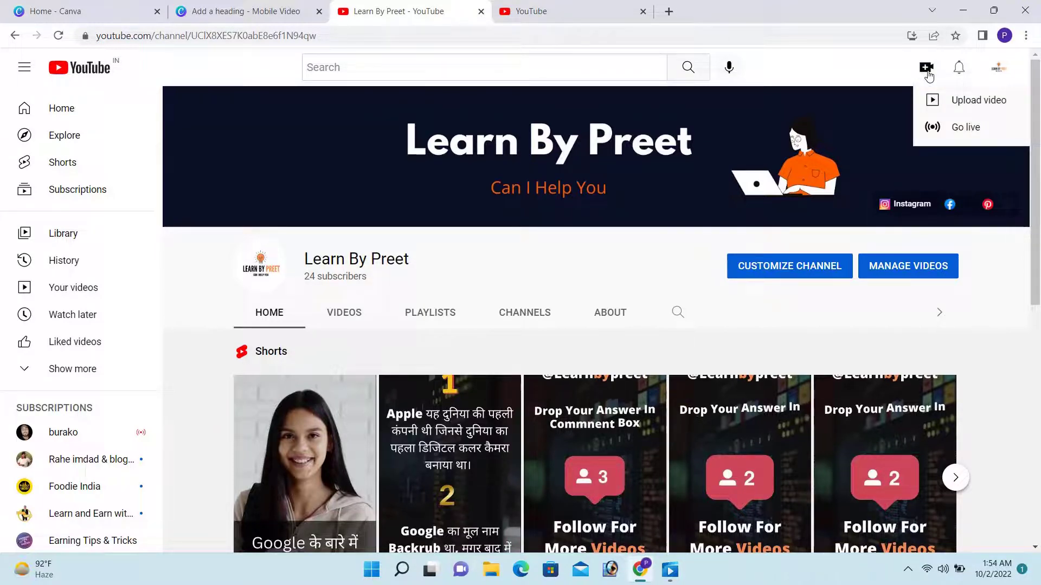
{"action": "left_click", "coordinate": [970, 104]}
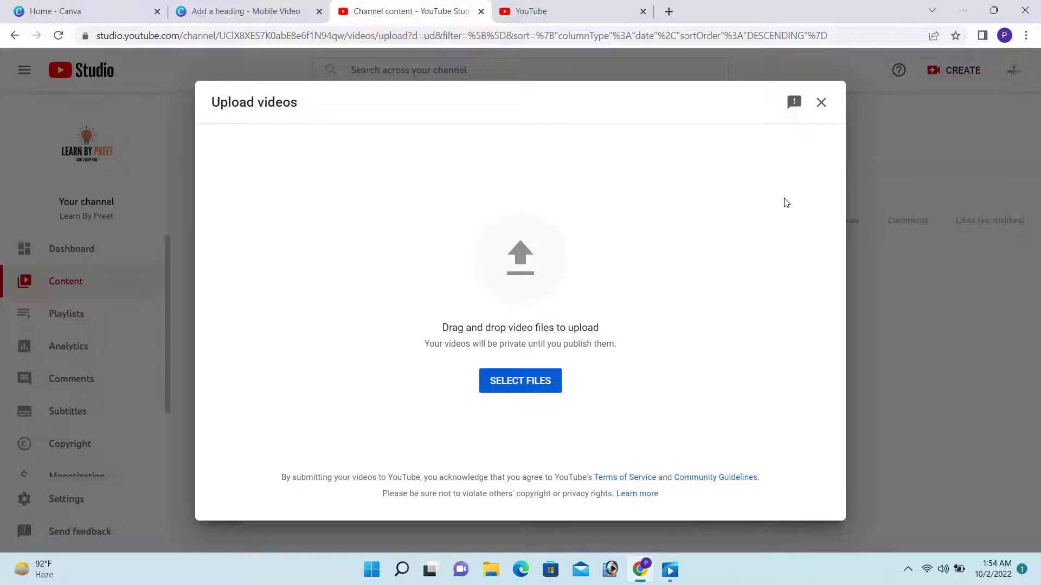
{"action": "left_click", "coordinate": [517, 380]}
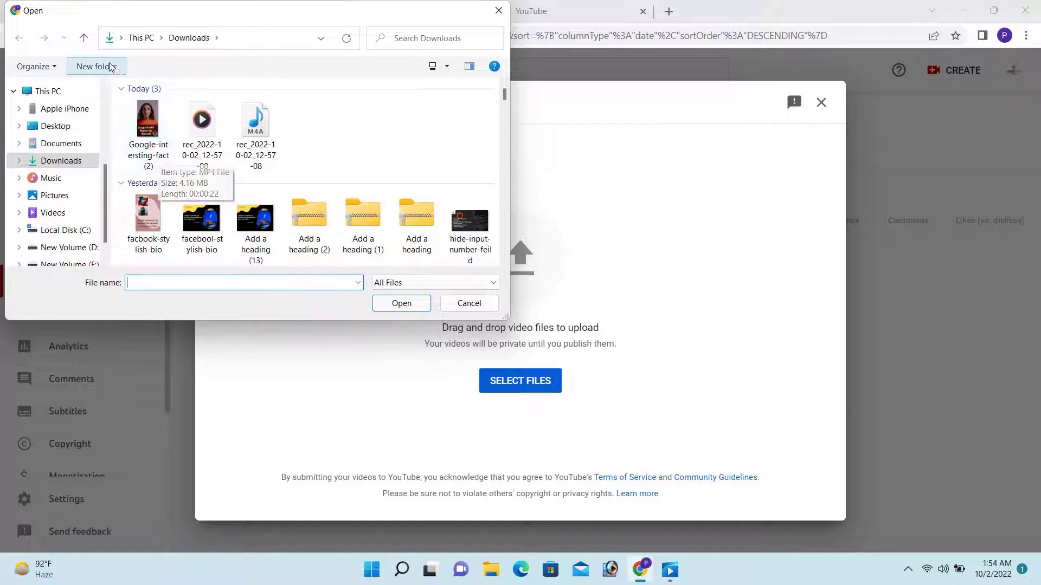
{"action": "left_click", "coordinate": [155, 133]}
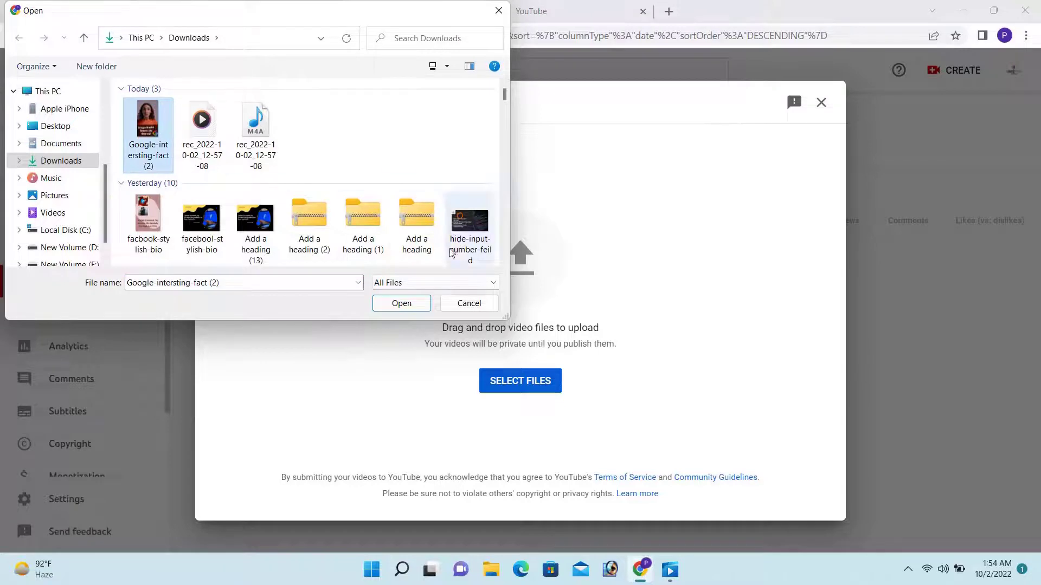
{"action": "left_click", "coordinate": [402, 304]}
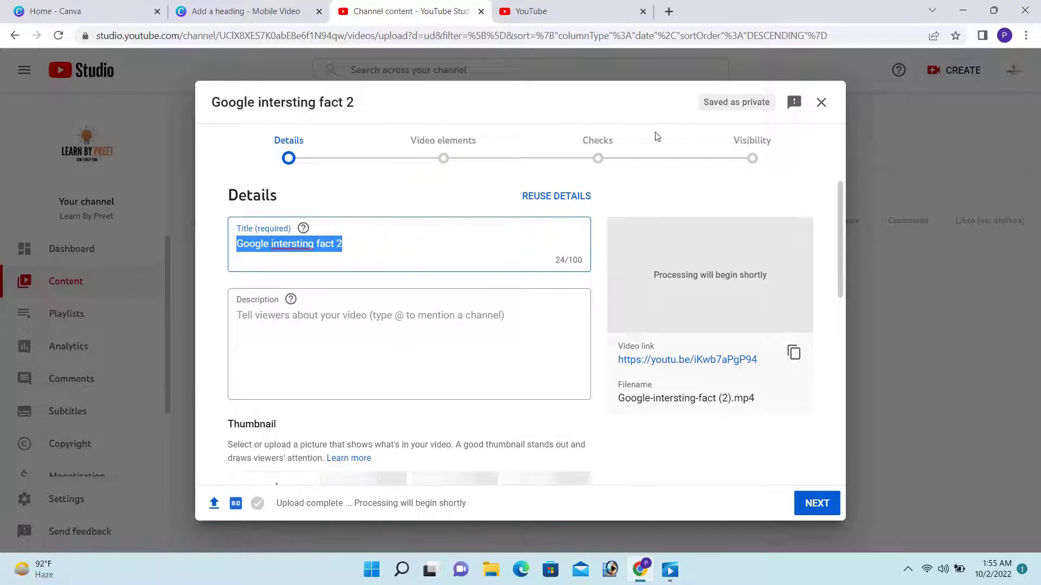
Search YouTube for "google interesting facts" and copy that search phrase.
{"action": "left_click", "coordinate": [583, 5]}
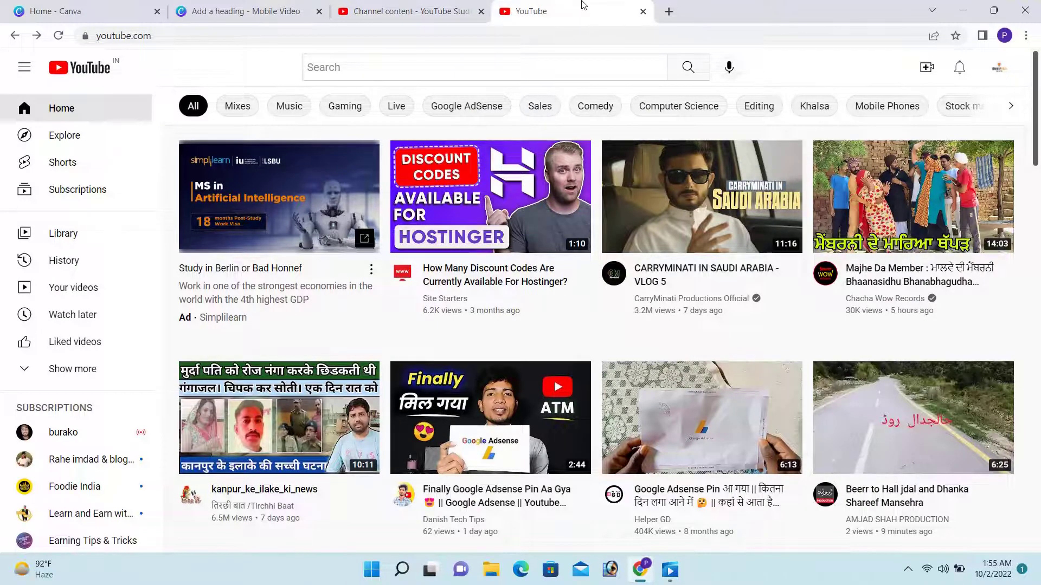
{"action": "left_click", "coordinate": [416, 69]}
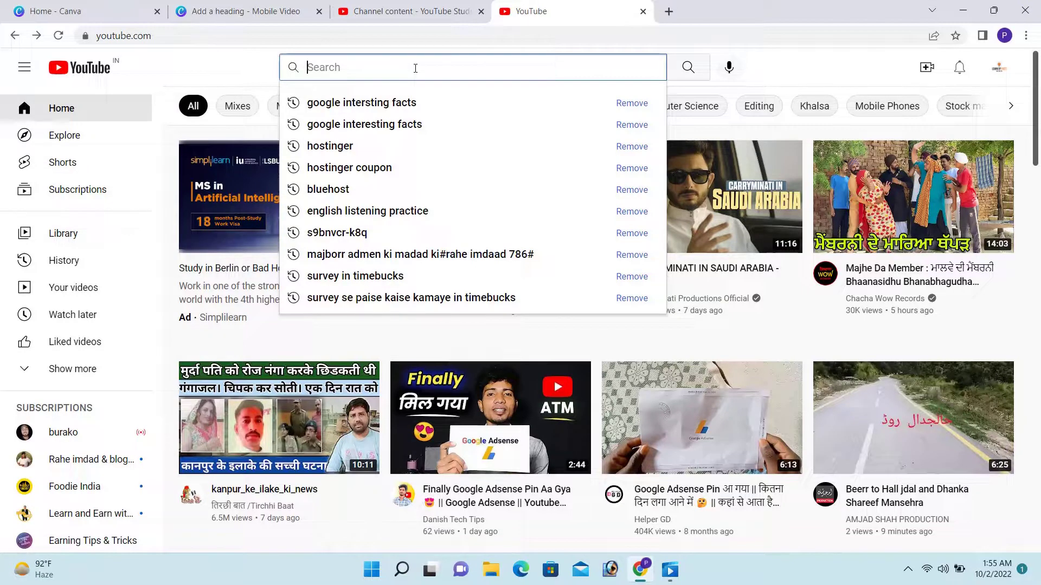
{"action": "type", "text": "googl"}
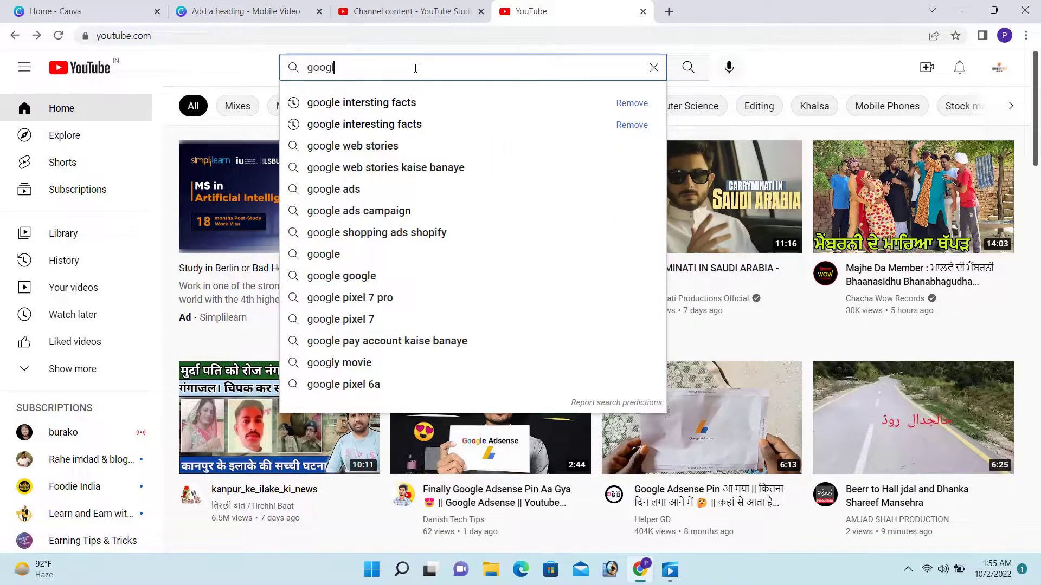
{"action": "type", "text": "e inte"}
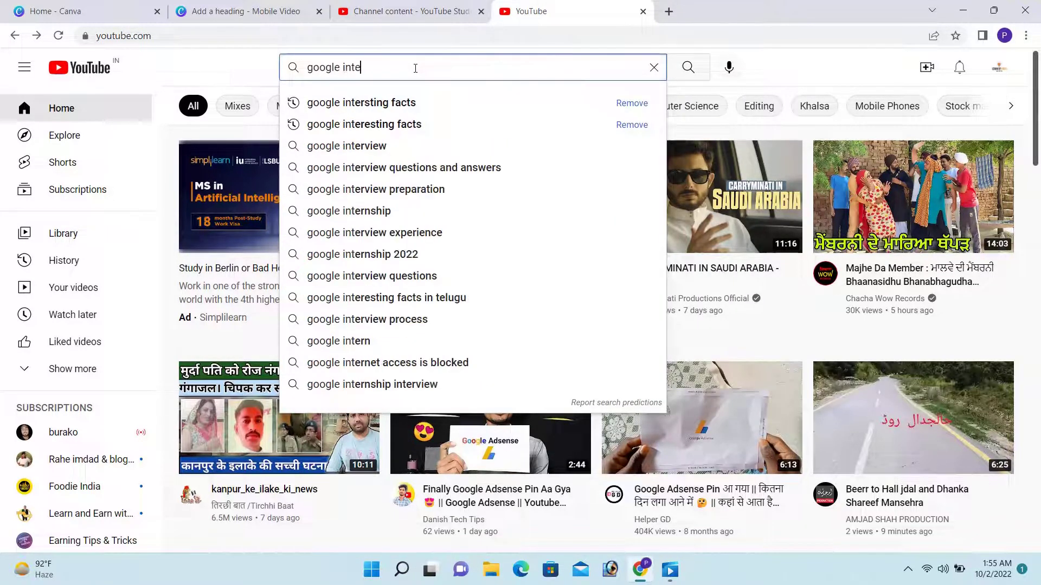
{"action": "type", "text": "rsting"}
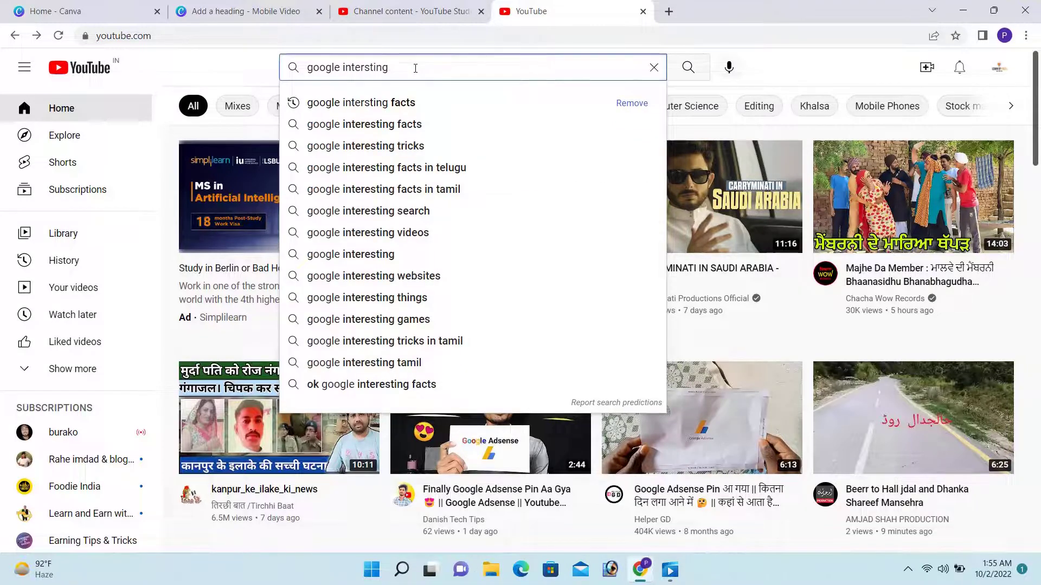
{"action": "type", "text": " fact"}
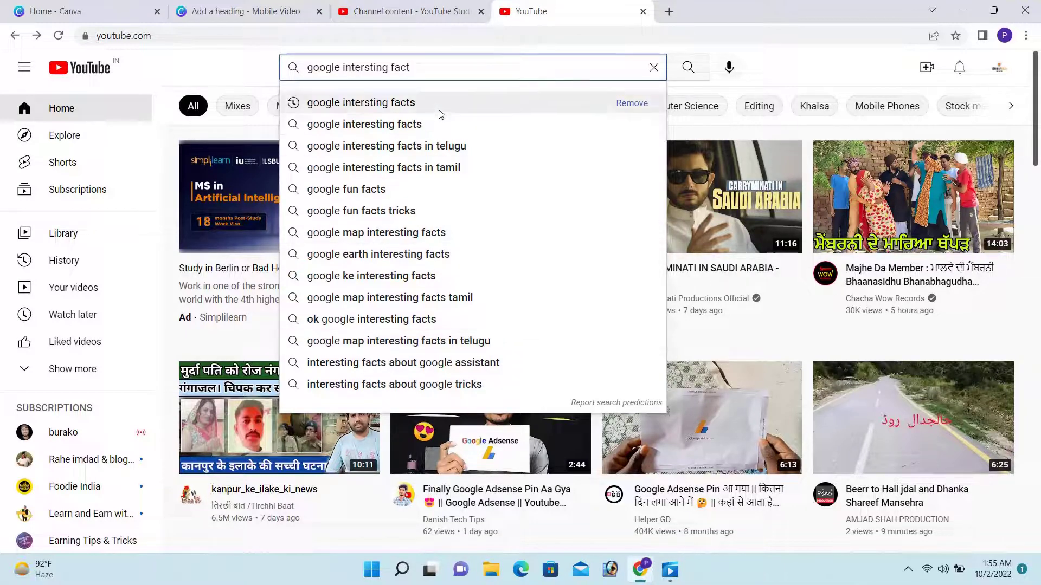
{"action": "left_click", "coordinate": [433, 124]}
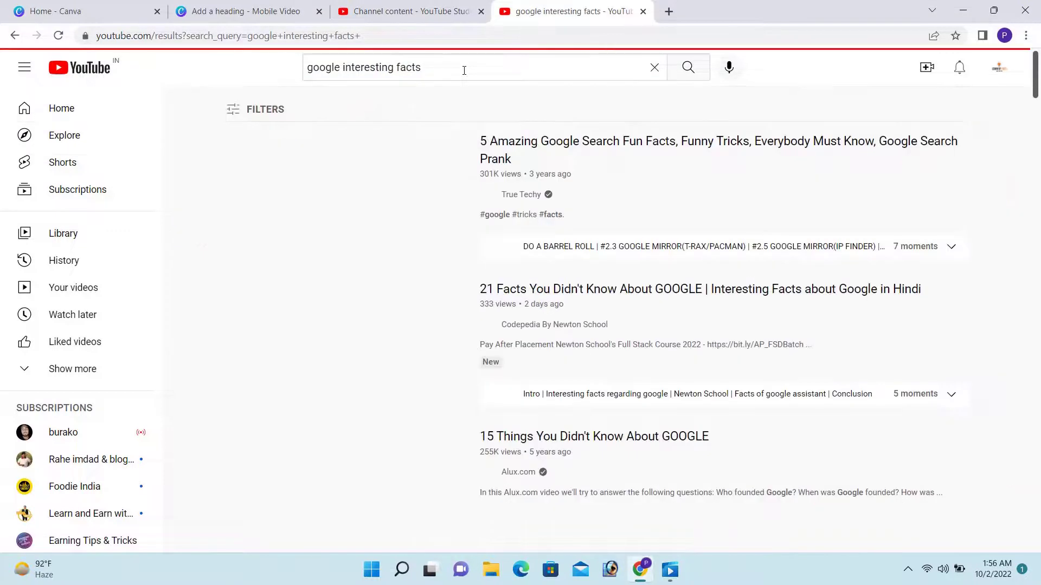
{"action": "left_click", "coordinate": [464, 70]}
{"action": "triple_click", "coordinate": [464, 71]}
{"action": "key", "text": "ctrl+c"}
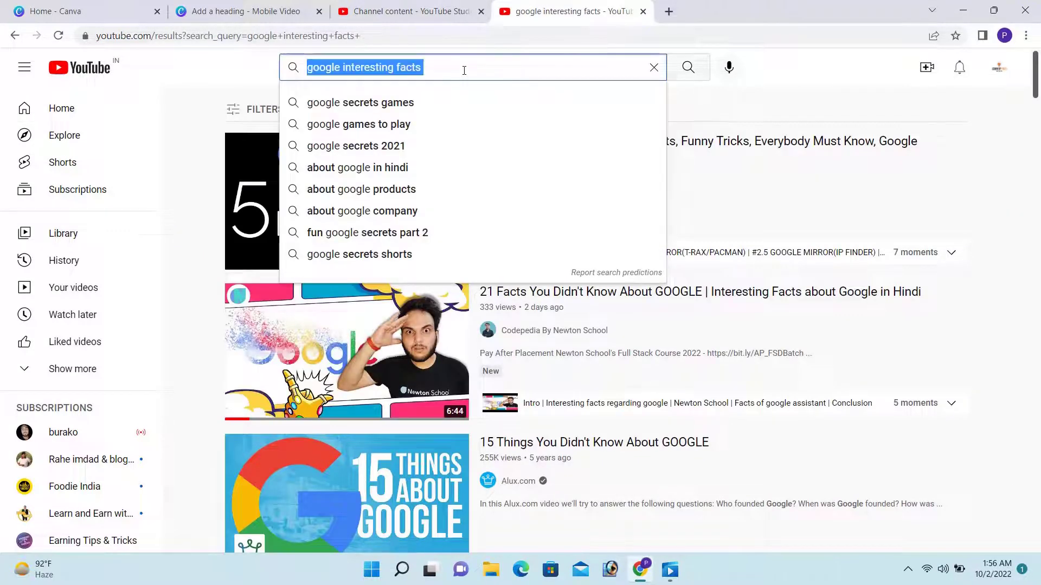
Replace the uploaded video's title with the copied phrase, capitalized as "Google Interesting Facts".
{"action": "left_click", "coordinate": [384, 10]}
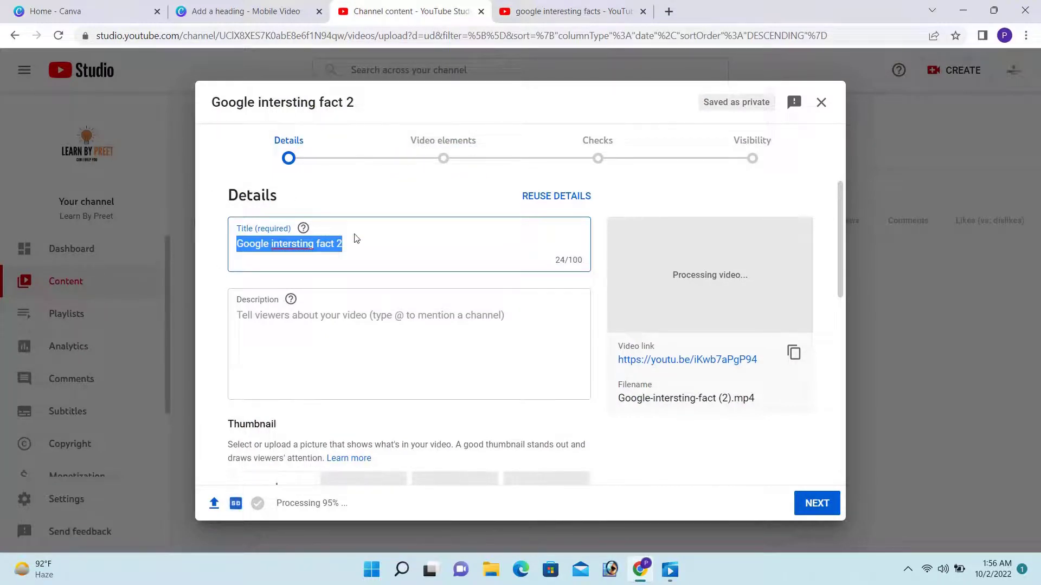
{"action": "key", "text": "ctrl+v"}
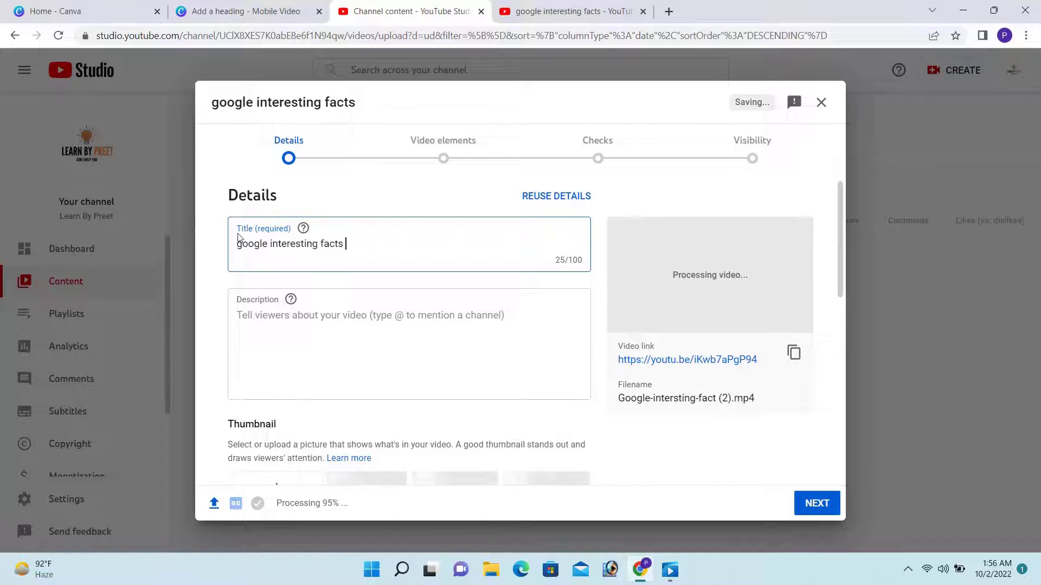
{"action": "key", "text": "BackSpace"}
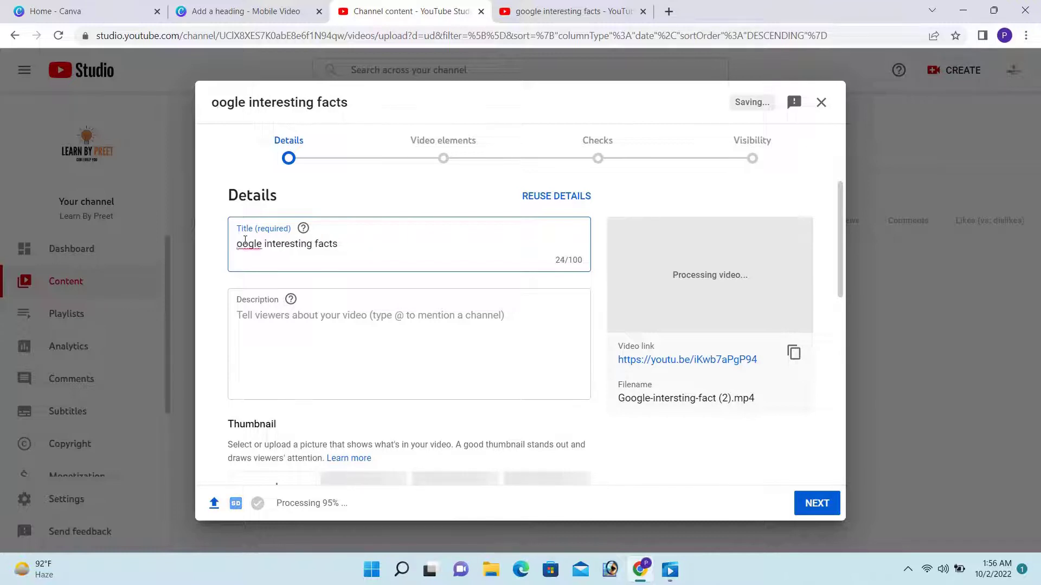
{"action": "type", "text": "G"}
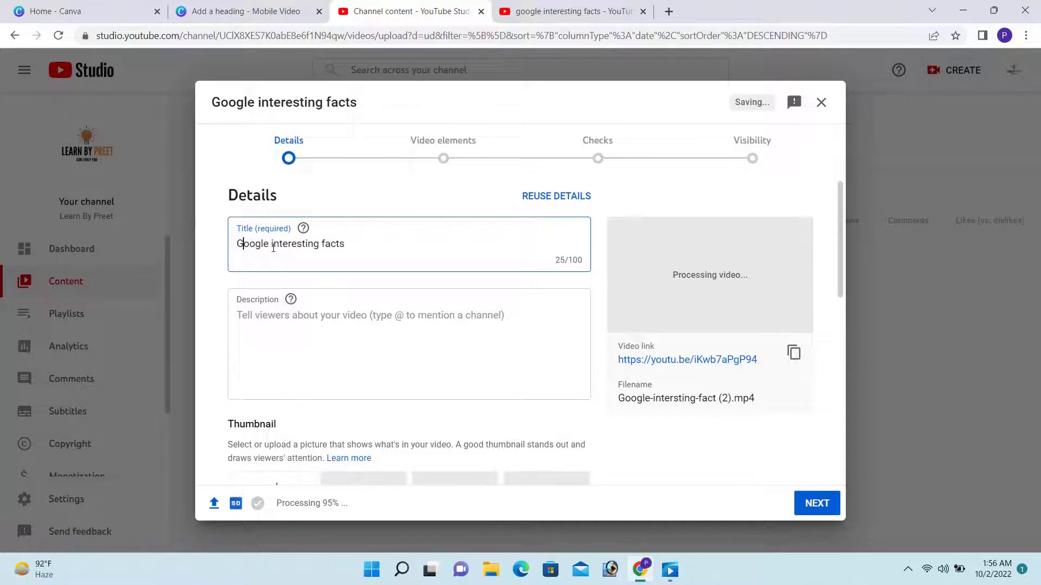
{"action": "left_click", "coordinate": [274, 245]}
{"action": "key", "text": "BackSpace"}
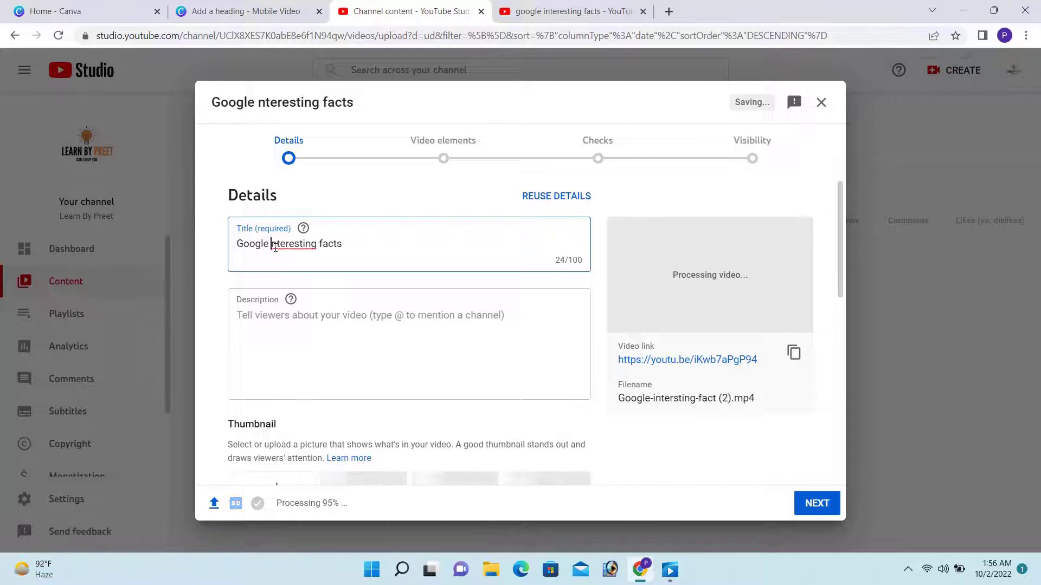
{"action": "type", "text": "I"}
{"action": "left_click", "coordinate": [326, 243]}
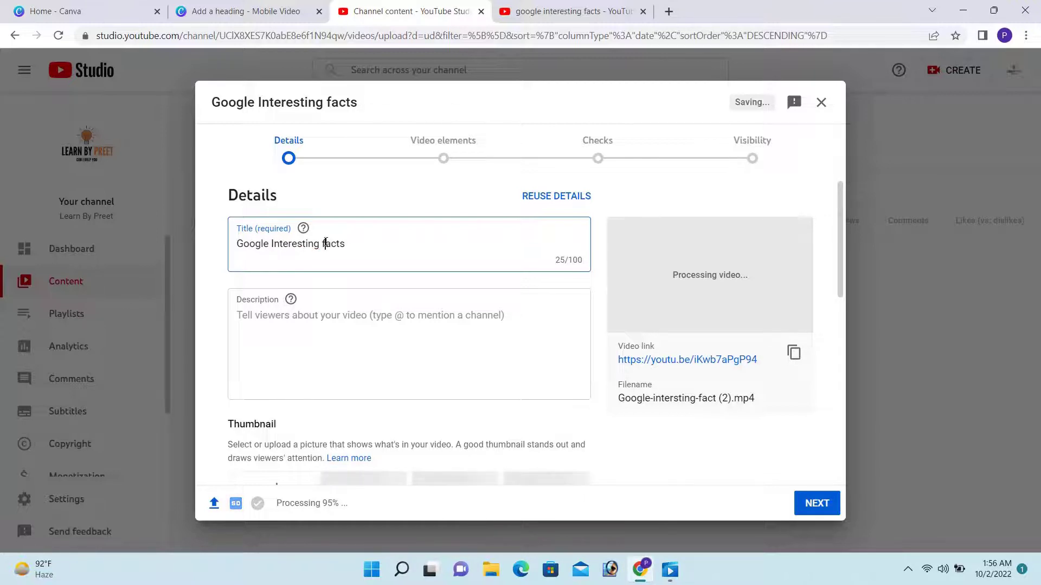
{"action": "key", "text": "BackSpace"}
{"action": "type", "text": "Facts"}
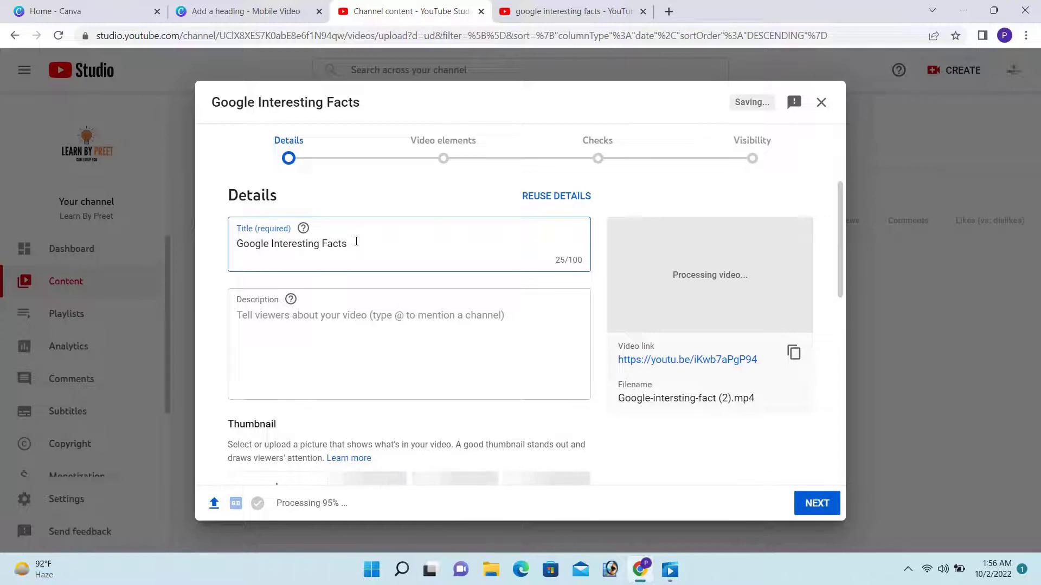
Extend the video title with " | Google Interesting Facts In Hindi", reusing the phrase already in the title.
{"action": "type", "text": " |"}
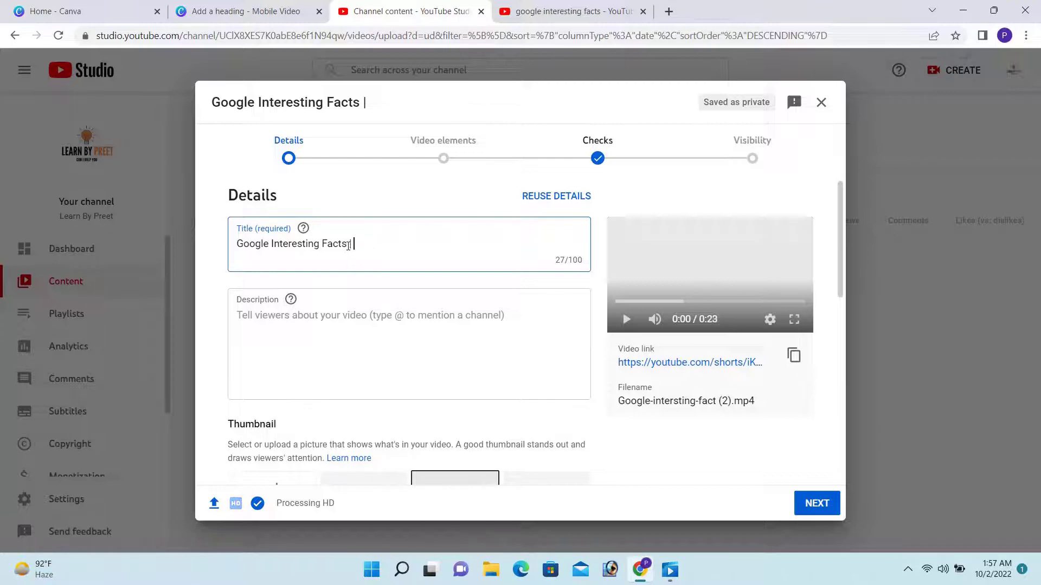
{"action": "left_click_drag", "start_coordinate": [348, 245], "coordinate": [239, 238]}
{"action": "key", "text": "ctrl+c"}
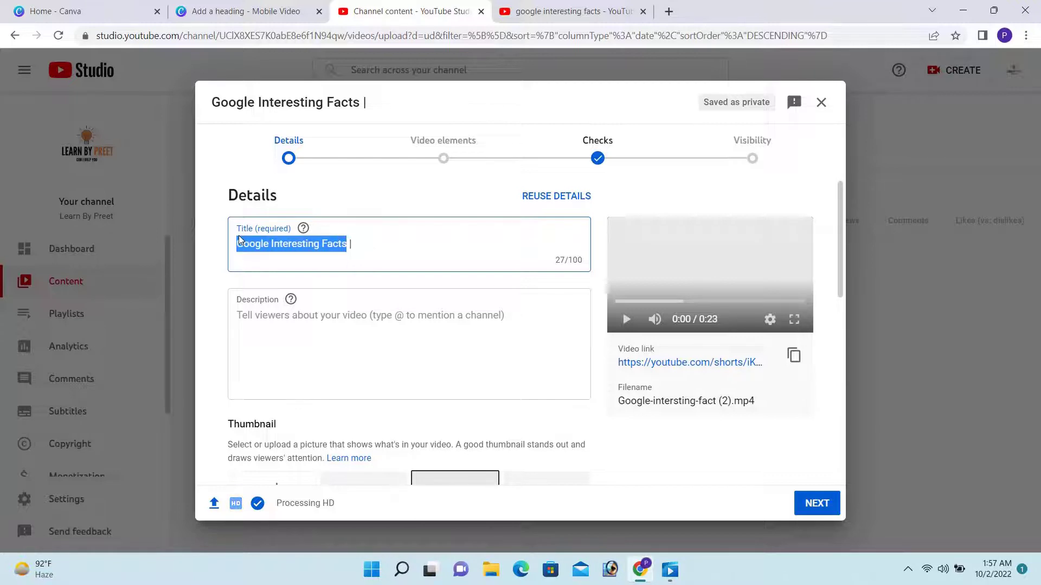
{"action": "left_click", "coordinate": [373, 242]}
{"action": "type", "text": "|"}
{"action": "key", "text": "ctrl+v"}
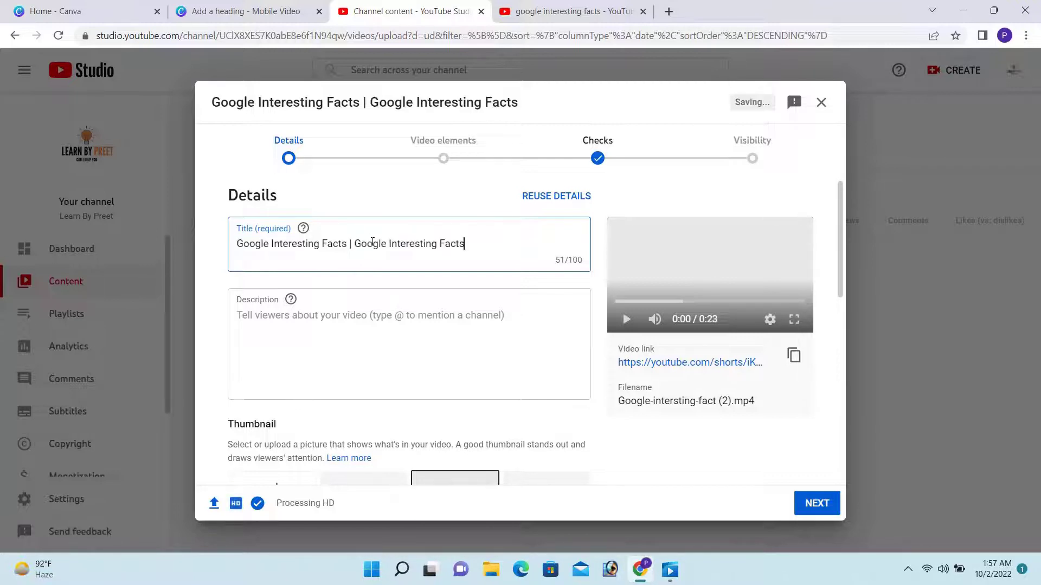
{"action": "type", "text": "In Hindi"}
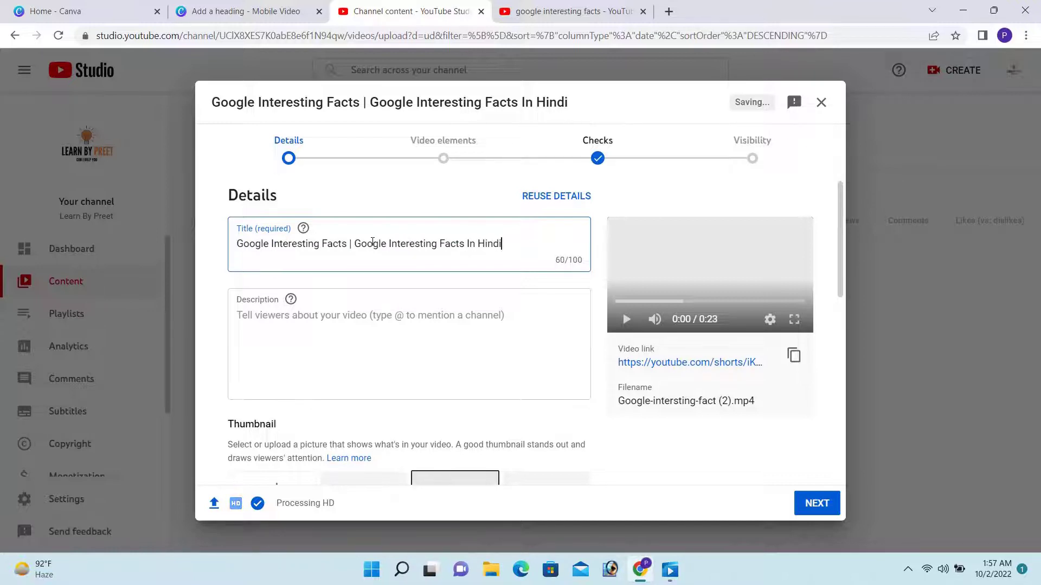
{"action": "left_click_drag", "start_coordinate": [372, 242], "coordinate": [223, 255]}
{"action": "key", "text": "Left"}
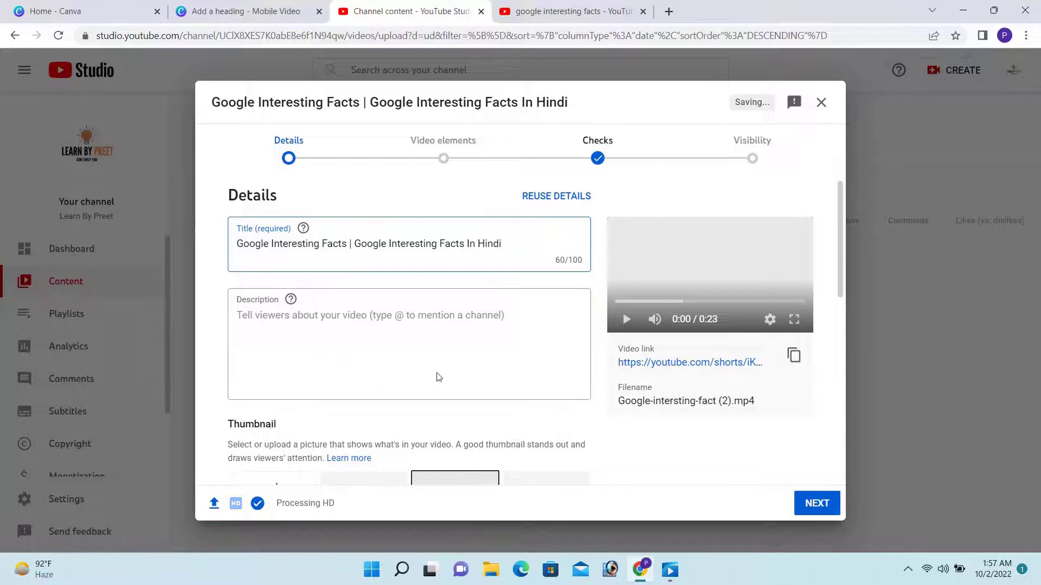
Enter "Learn About Google Interesting Facts" as the video description.
{"action": "left_click", "coordinate": [365, 334]}
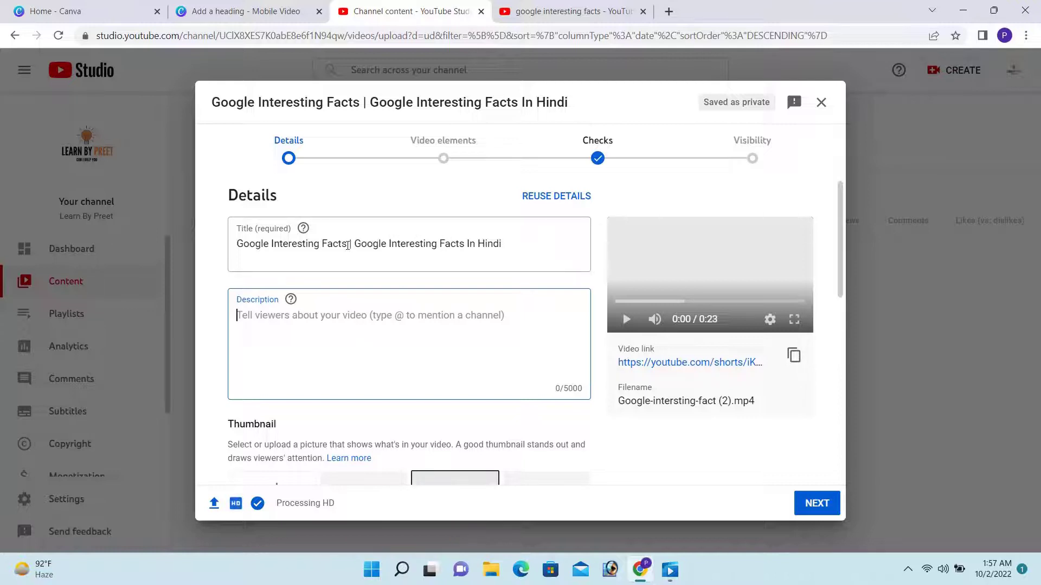
{"action": "left_click_drag", "start_coordinate": [347, 245], "coordinate": [221, 235]}
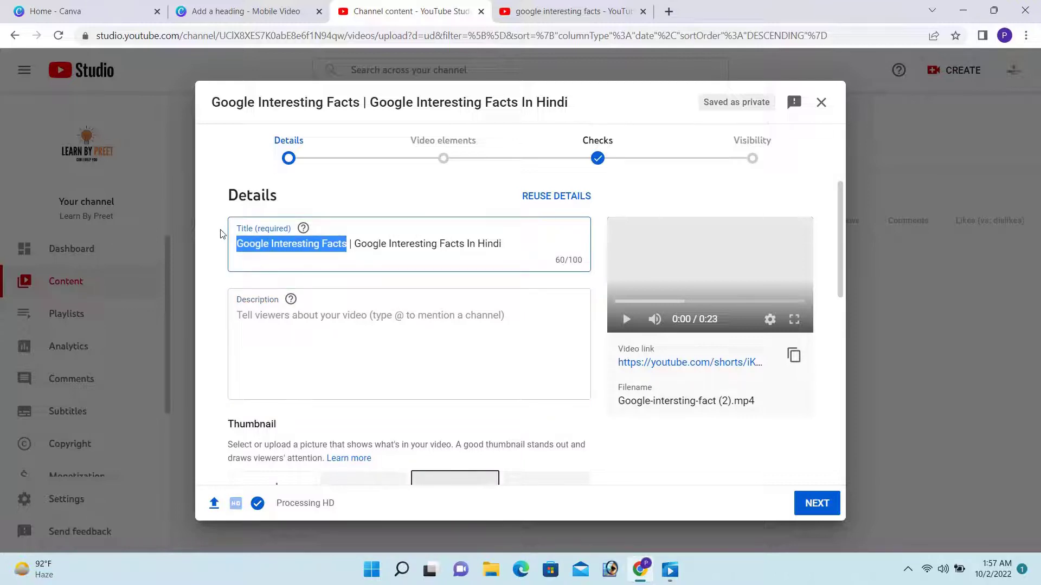
{"action": "left_click", "coordinate": [245, 319]}
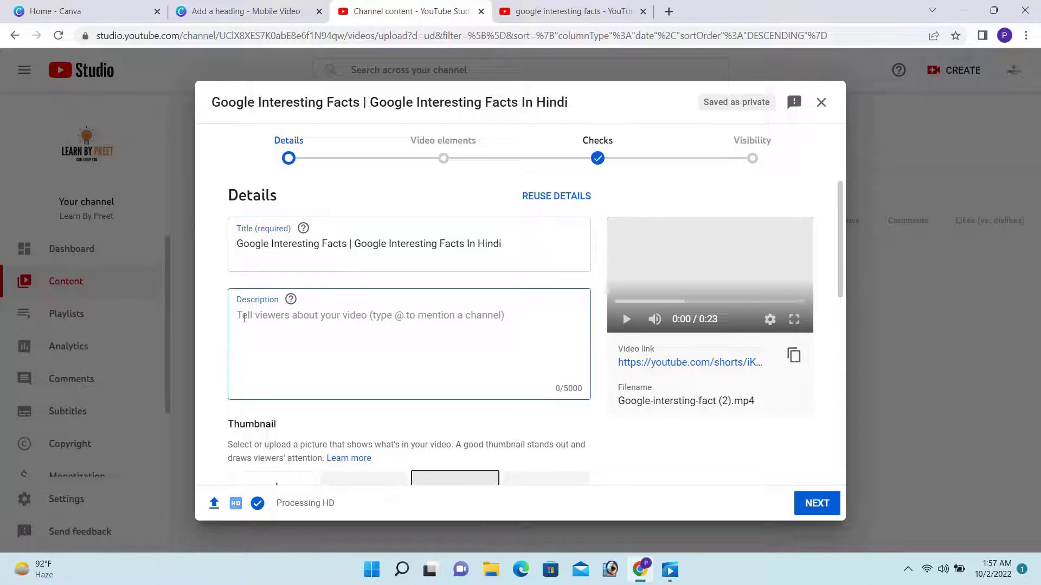
{"action": "type", "text": "Learb"}
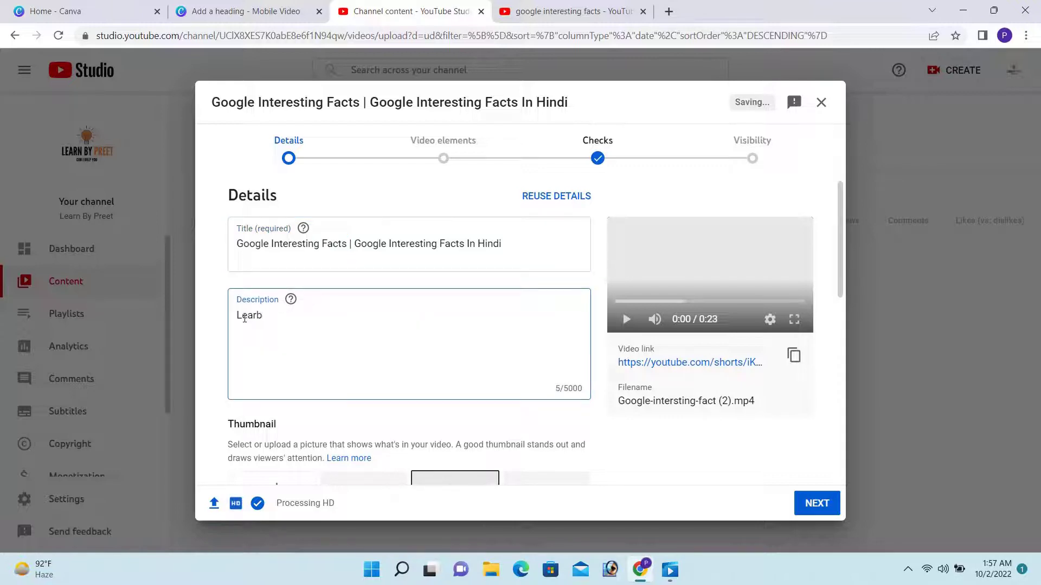
{"action": "key", "text": "BackSpace"}
{"action": "type", "text": "n About Google Interesting Facts"}
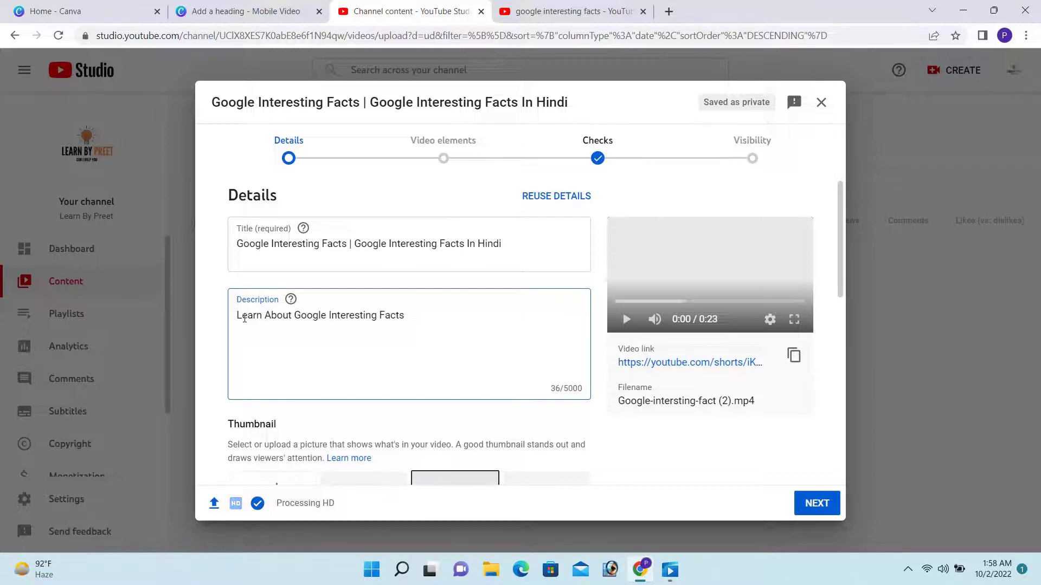
Add the uploaded video to the "shorts" playlist.
{"action": "left_click", "coordinate": [841, 258]}
{"action": "left_click_drag", "start_coordinate": [841, 257], "coordinate": [858, 337]}
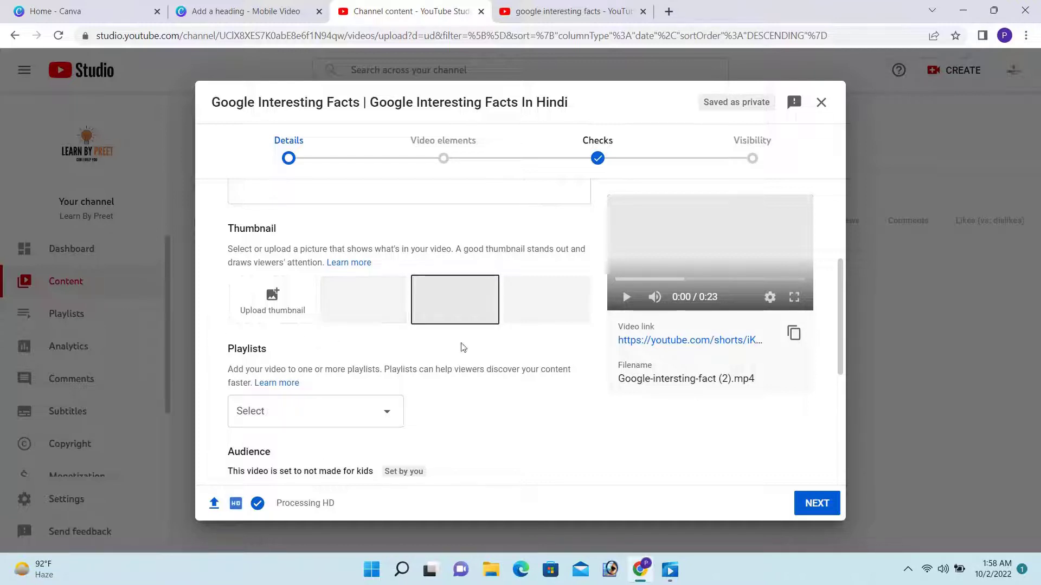
{"action": "left_click_drag", "start_coordinate": [840, 290], "coordinate": [841, 332]}
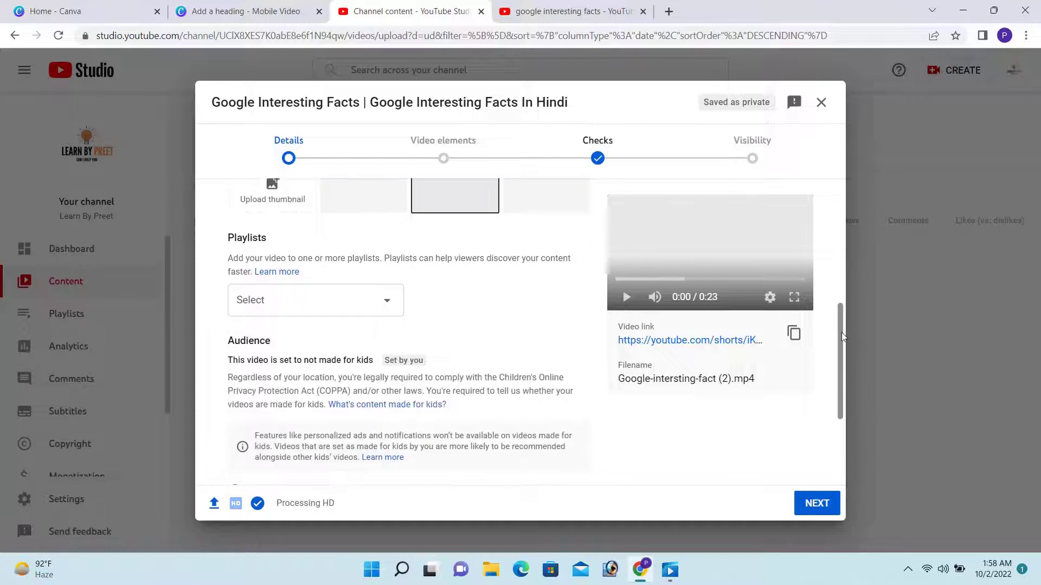
{"action": "left_click", "coordinate": [339, 316]}
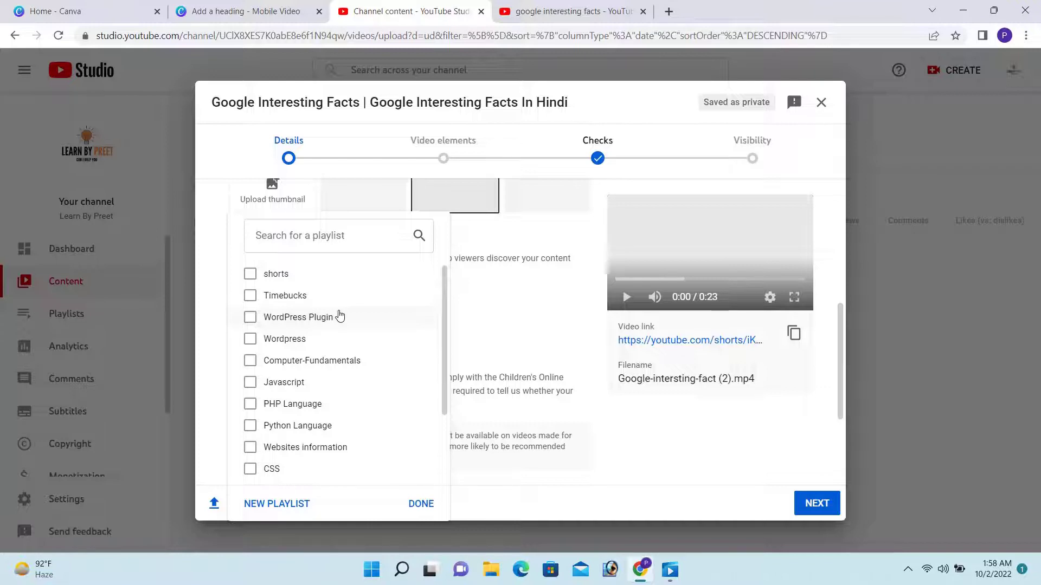
{"action": "left_click", "coordinate": [296, 284]}
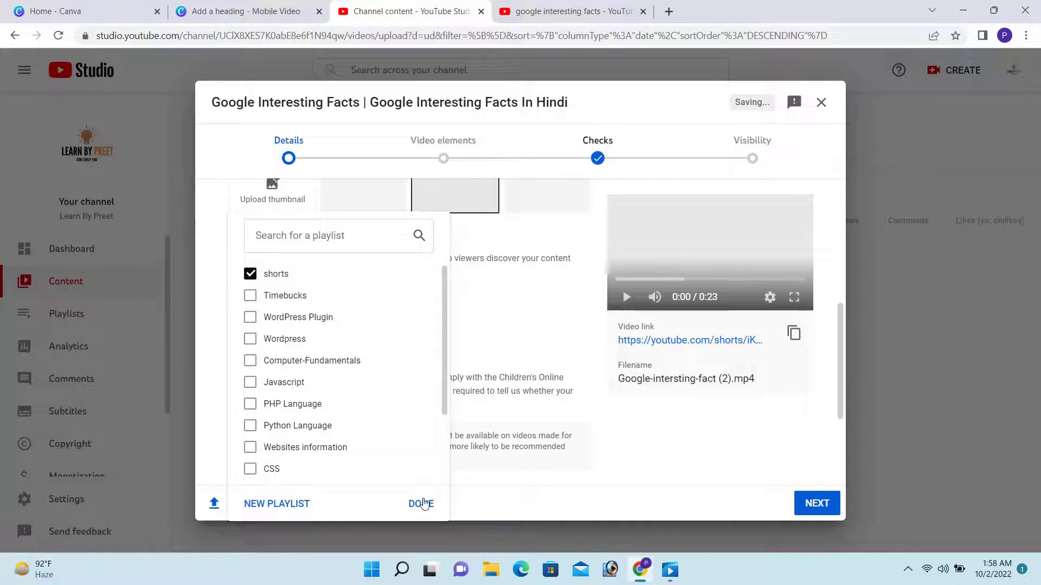
{"action": "left_click", "coordinate": [422, 504]}
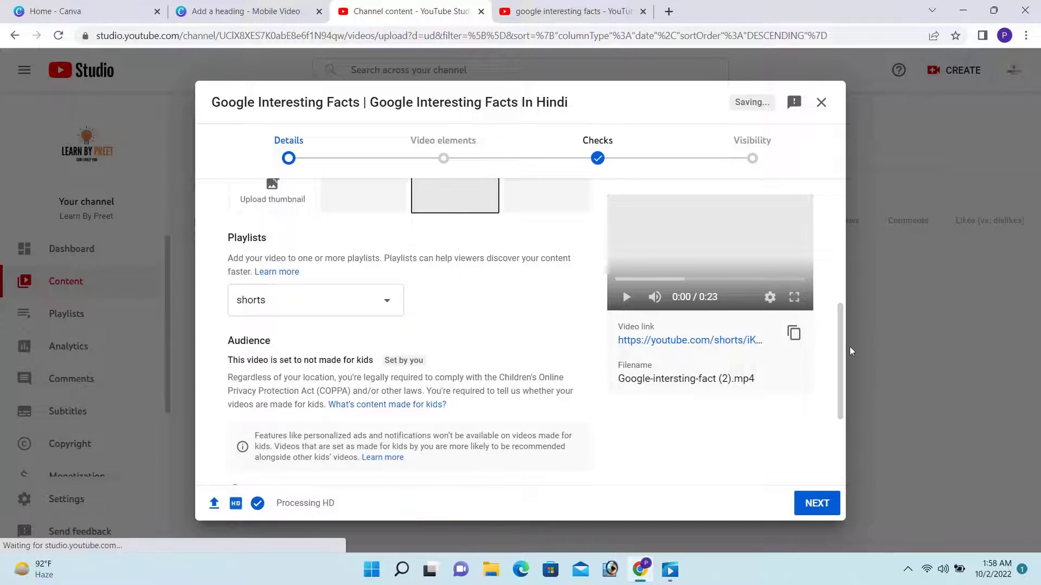
Expand the additional video details and clear the existing default tags.
{"action": "left_click_drag", "start_coordinate": [842, 348], "coordinate": [851, 450]}
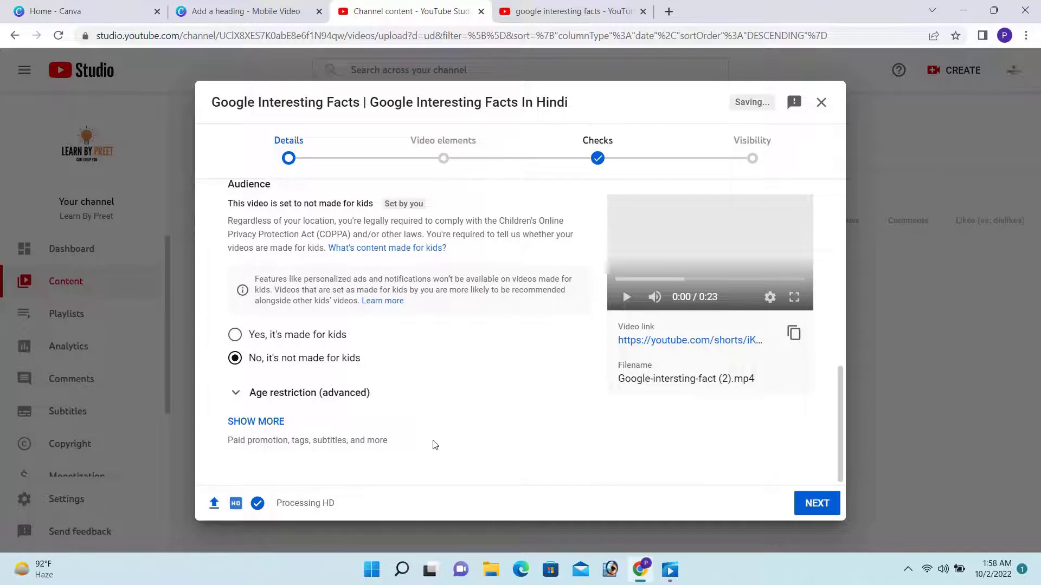
{"action": "left_click", "coordinate": [262, 422]}
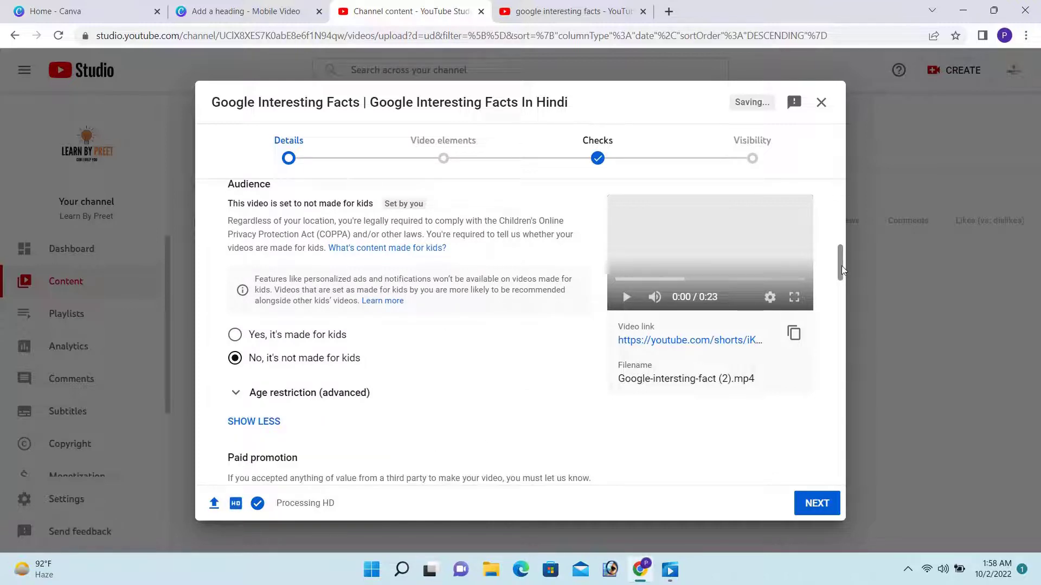
{"action": "left_click_drag", "start_coordinate": [842, 266], "coordinate": [852, 342]}
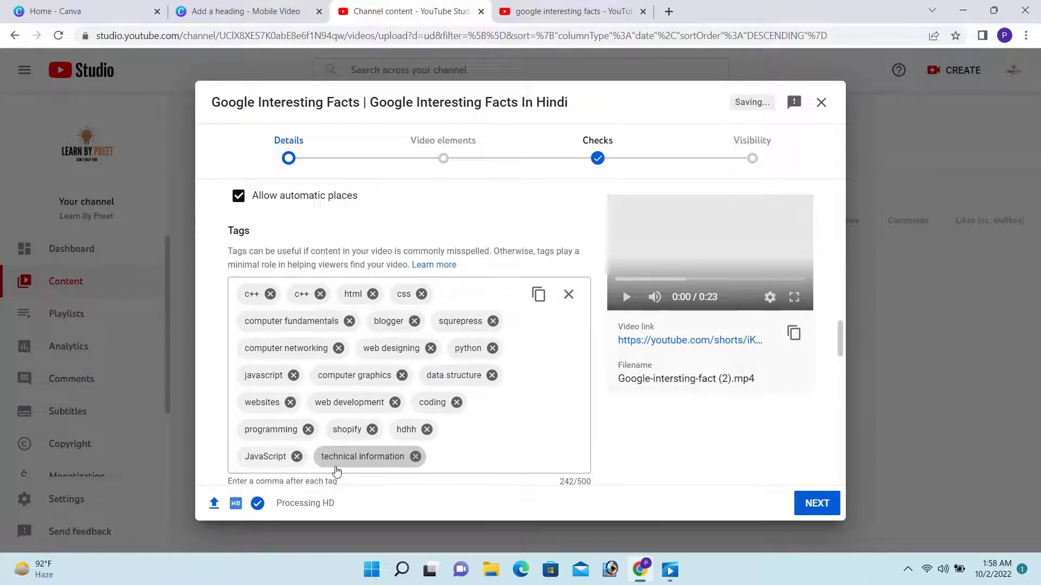
{"action": "left_click", "coordinate": [569, 296]}
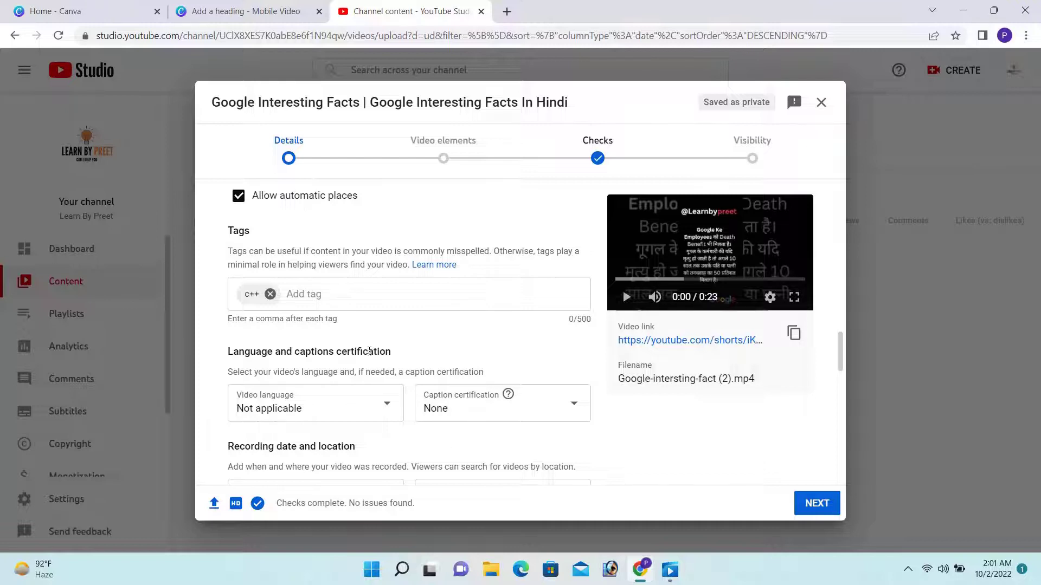
Open rapidtags.io in a new browser tab and go to its free YouTube tag generator.
{"action": "left_click", "coordinate": [507, 12]}
{"action": "left_click", "coordinate": [456, 34]}
{"action": "type", "text": "ra"}
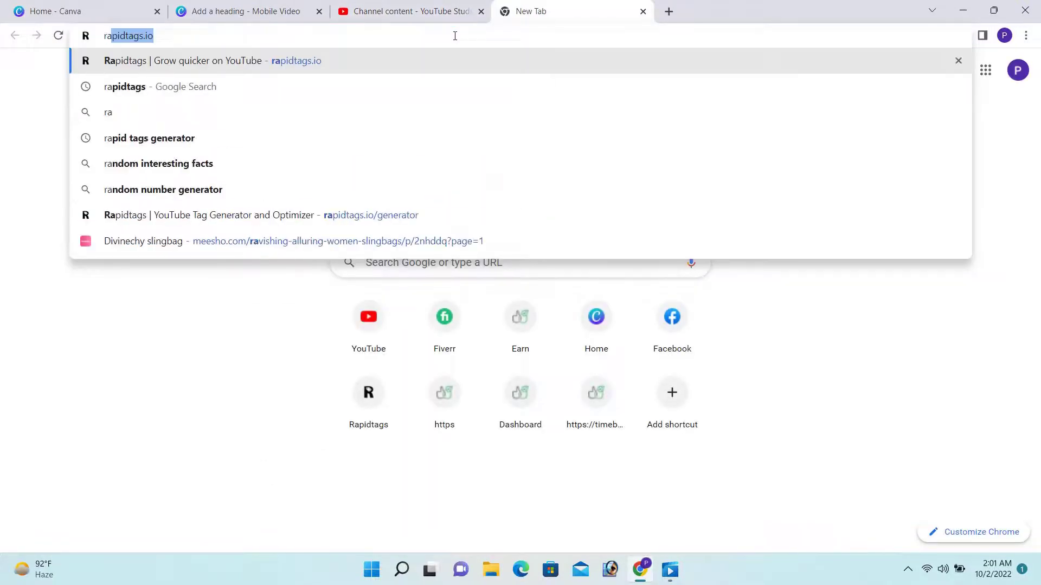
{"action": "key", "text": "Return"}
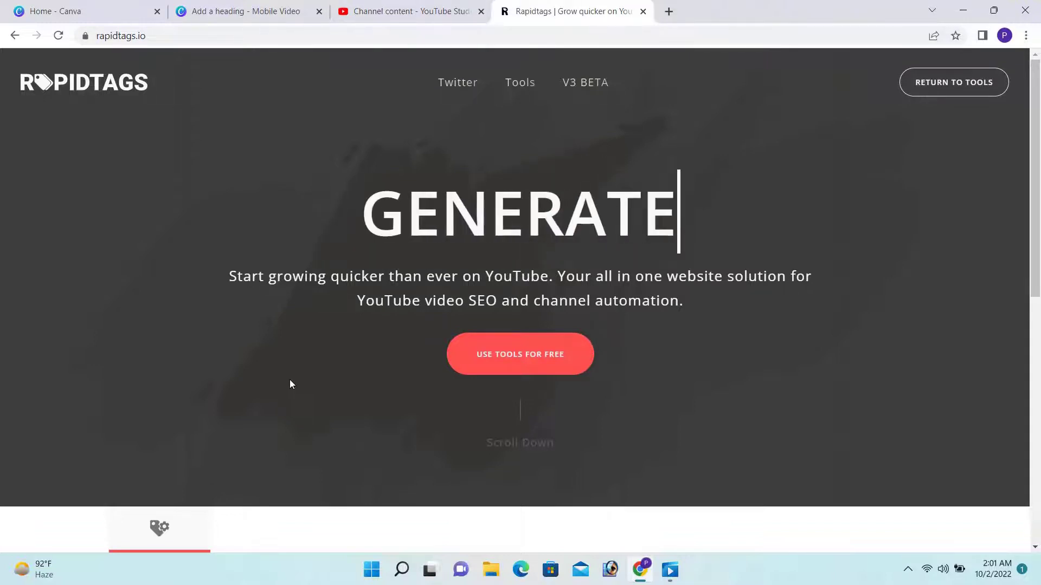
{"action": "left_click", "coordinate": [516, 360]}
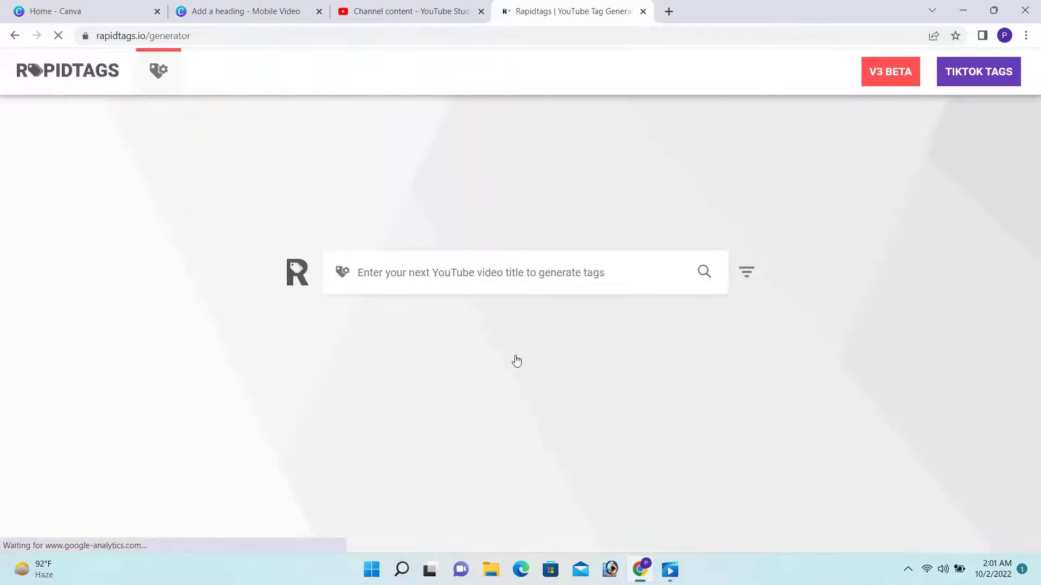
Generate YouTube tags for the title "google interesting fact".
{"action": "left_click", "coordinate": [475, 272]}
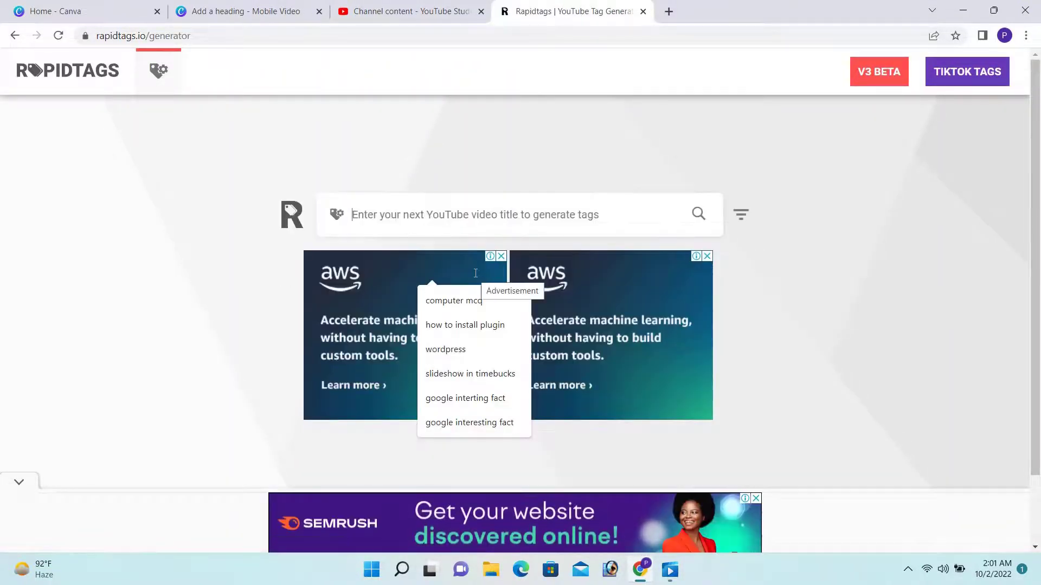
{"action": "type", "text": "googl"}
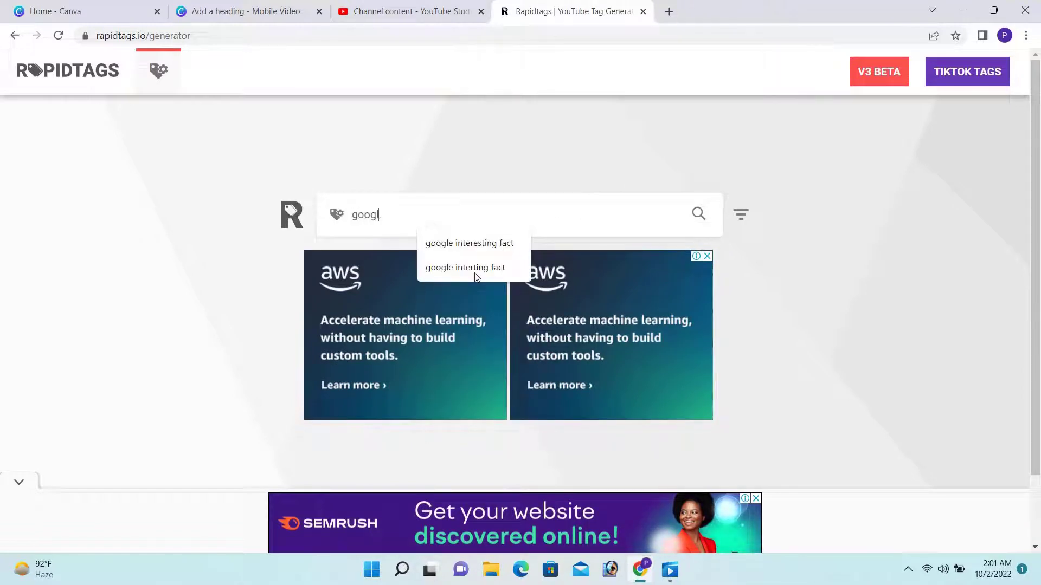
{"action": "type", "text": "e interestin"}
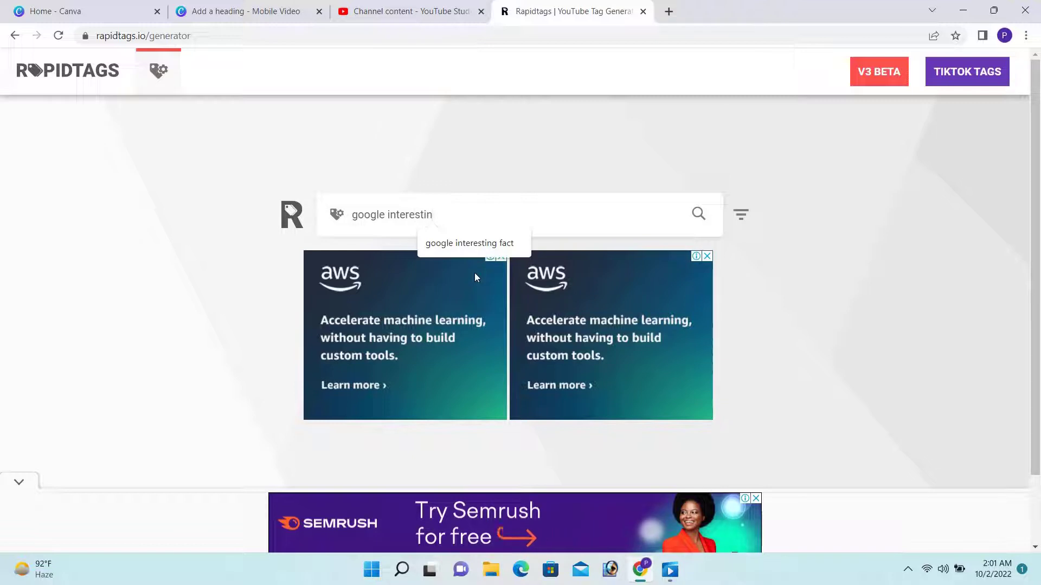
{"action": "type", "text": "g fact"}
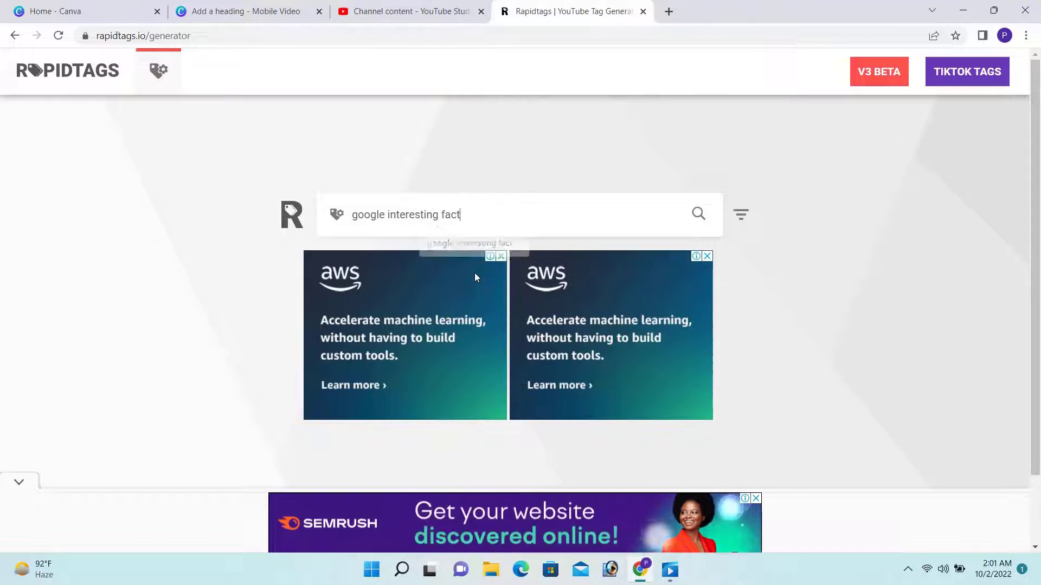
{"action": "left_click", "coordinate": [699, 214]}
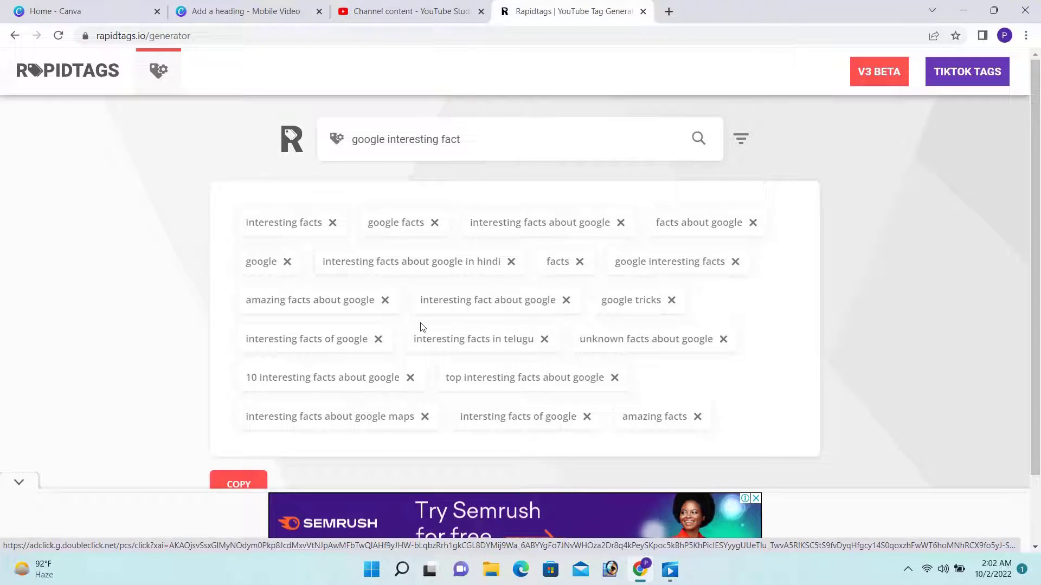
Remove the tags "interesting facts in telugu" and "amazing facts" from the generated list, and copy the remaining tags.
{"action": "left_click", "coordinate": [547, 340]}
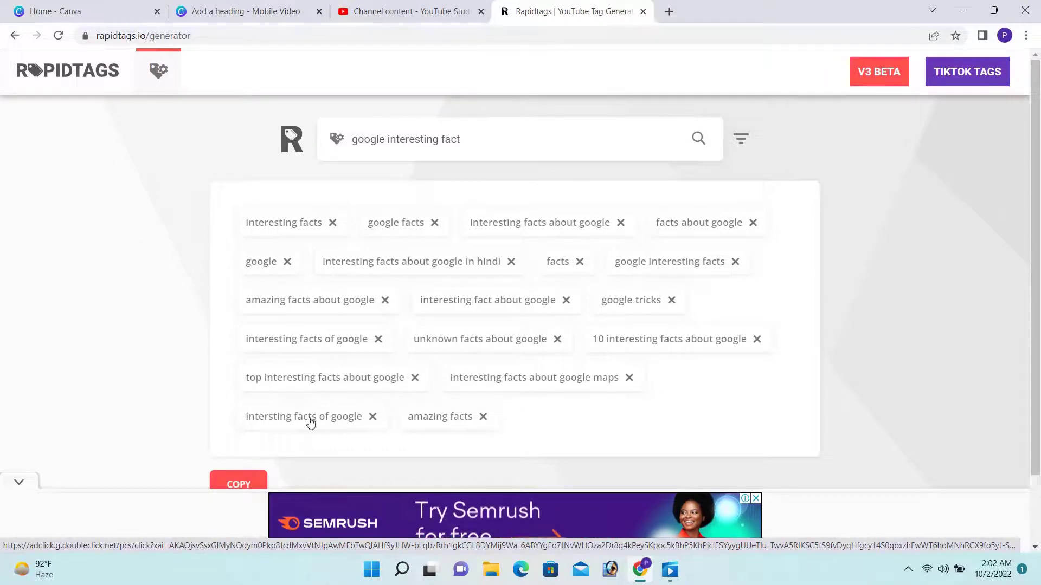
{"action": "left_click", "coordinate": [484, 417]}
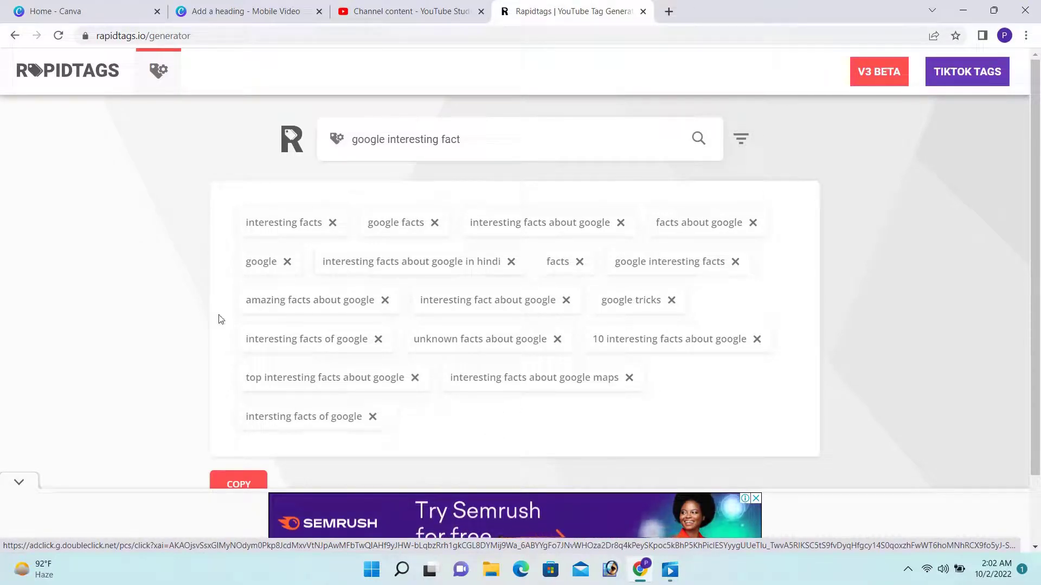
{"action": "left_click", "coordinate": [234, 479]}
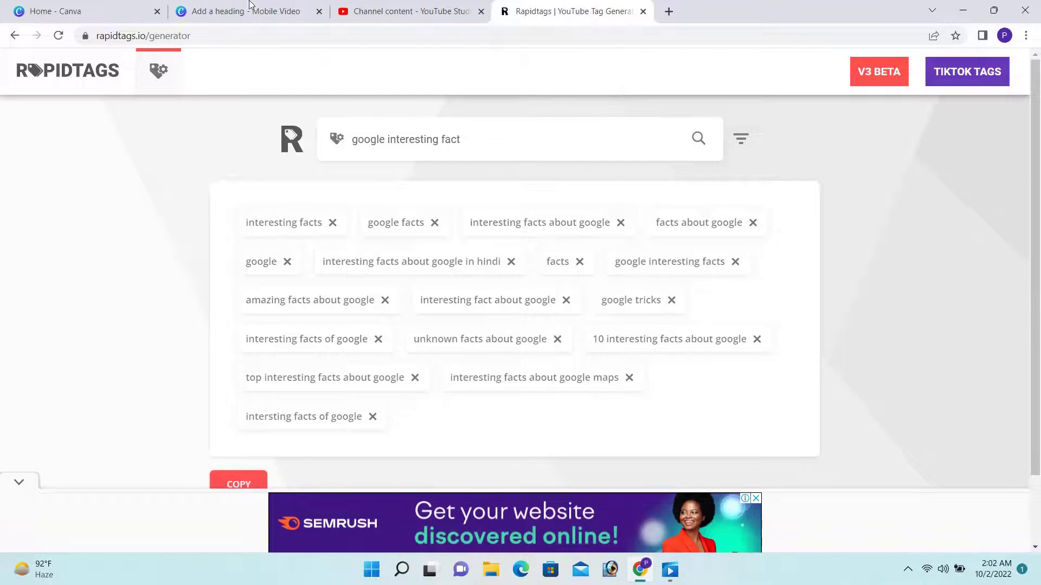
Return to the video upload in YouTube Studio and paste the copied tags into the video's tags.
{"action": "left_click", "coordinate": [380, 11]}
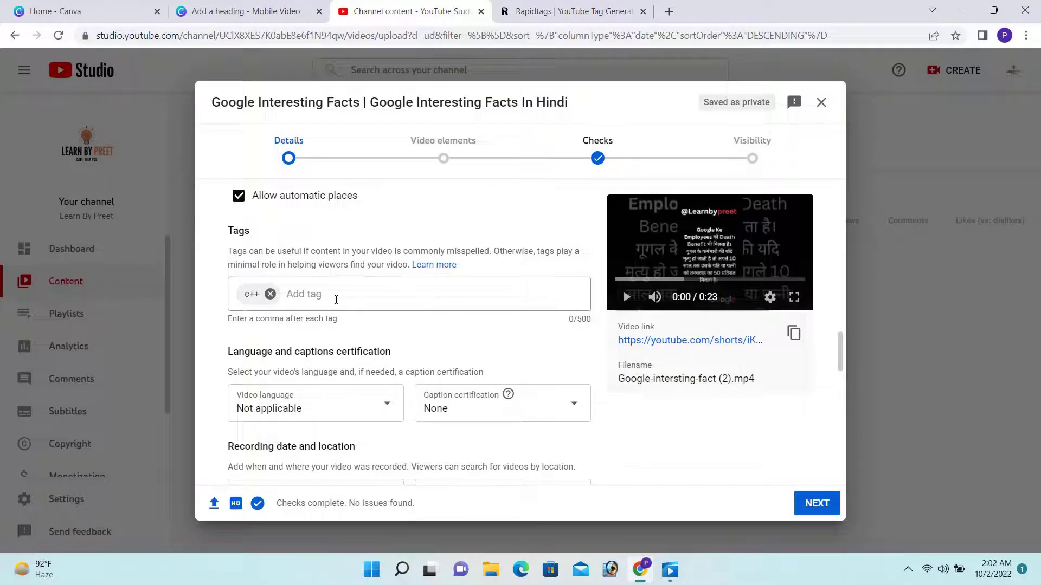
{"action": "left_click", "coordinate": [335, 297]}
{"action": "key", "text": "ctrl+v"}
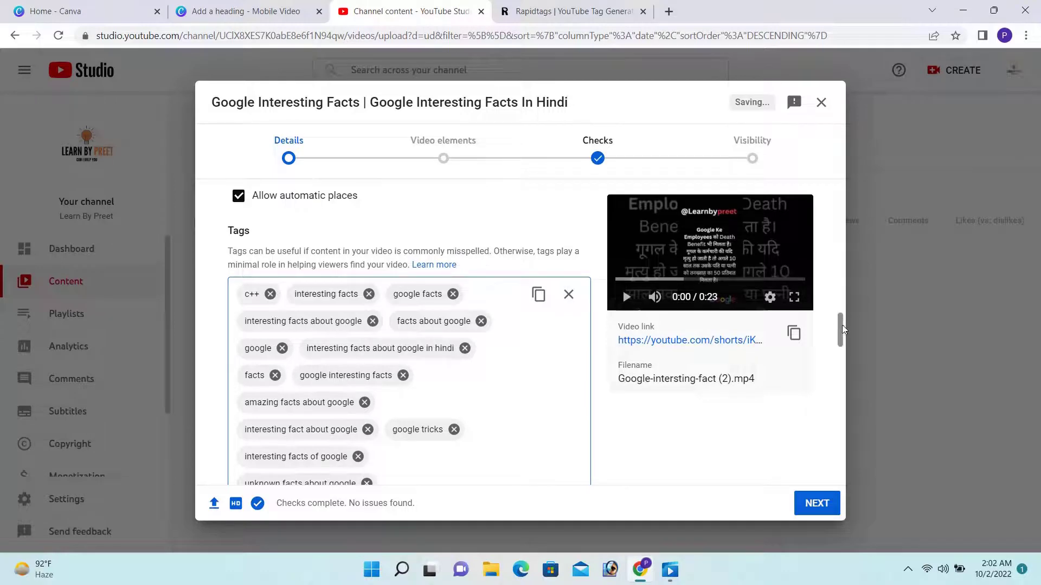
Finish the video details and continue past the video elements to the checks, without adding subtitles, an end screen or cards.
{"action": "left_click_drag", "start_coordinate": [843, 326], "coordinate": [838, 475]}
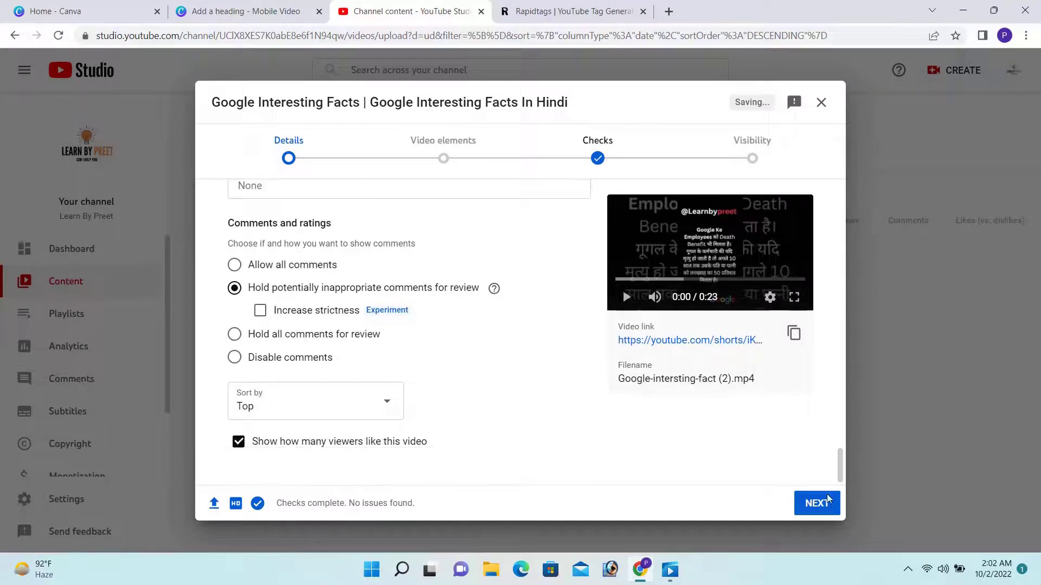
{"action": "left_click", "coordinate": [814, 512]}
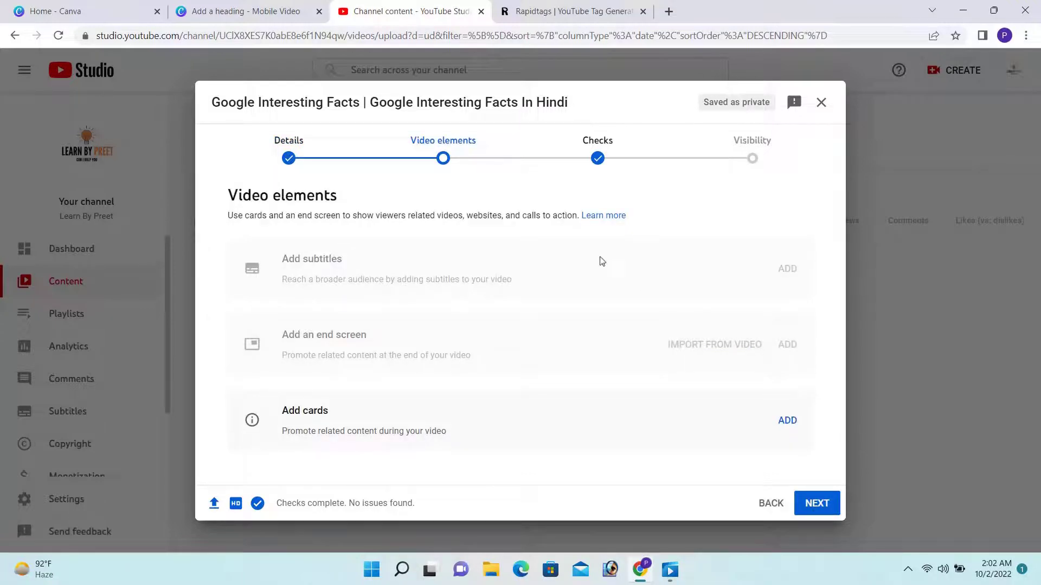
{"action": "left_click", "coordinate": [586, 135]}
{"action": "left_click", "coordinate": [817, 512]}
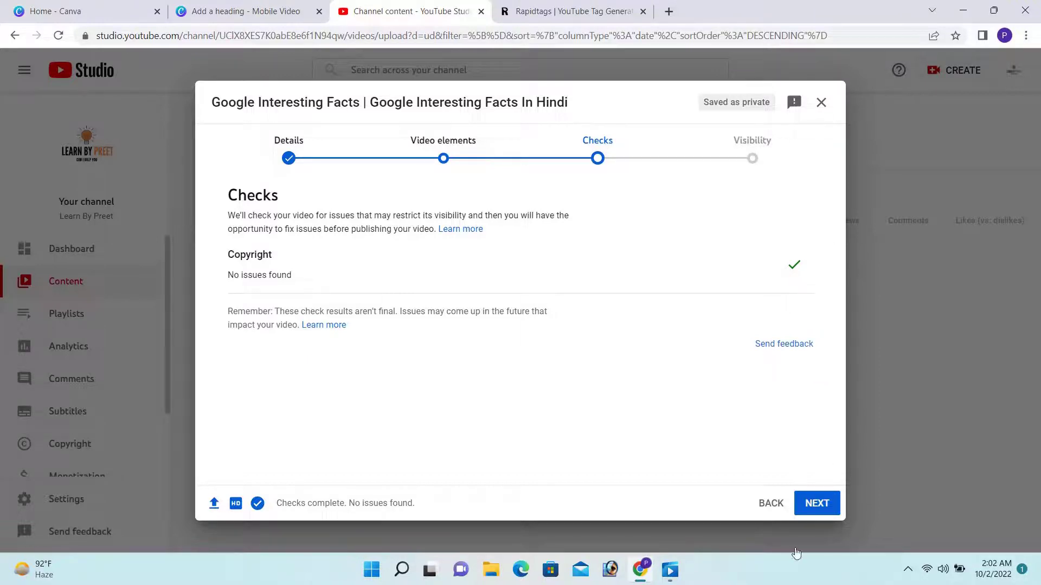
Continue from the checks to the visibility settings, set the video to Public and publish it.
{"action": "left_click", "coordinate": [817, 511]}
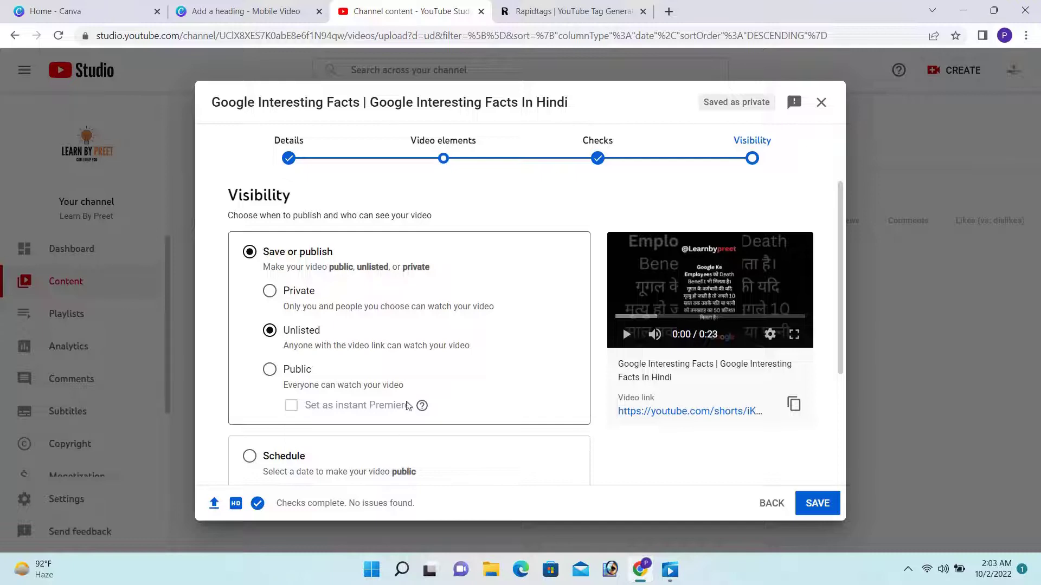
{"action": "left_click", "coordinate": [293, 379]}
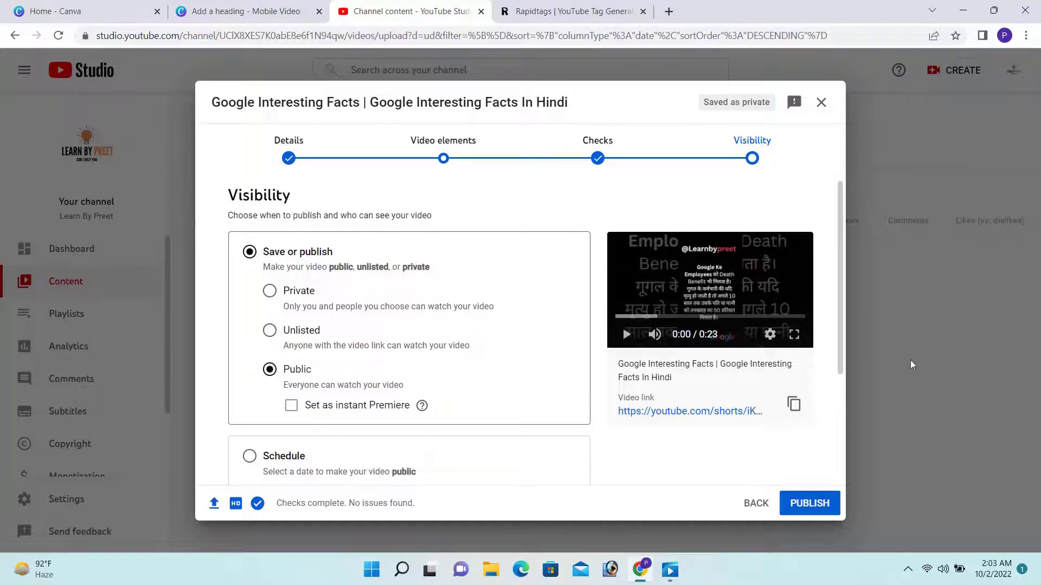
{"action": "left_click", "coordinate": [820, 503]}
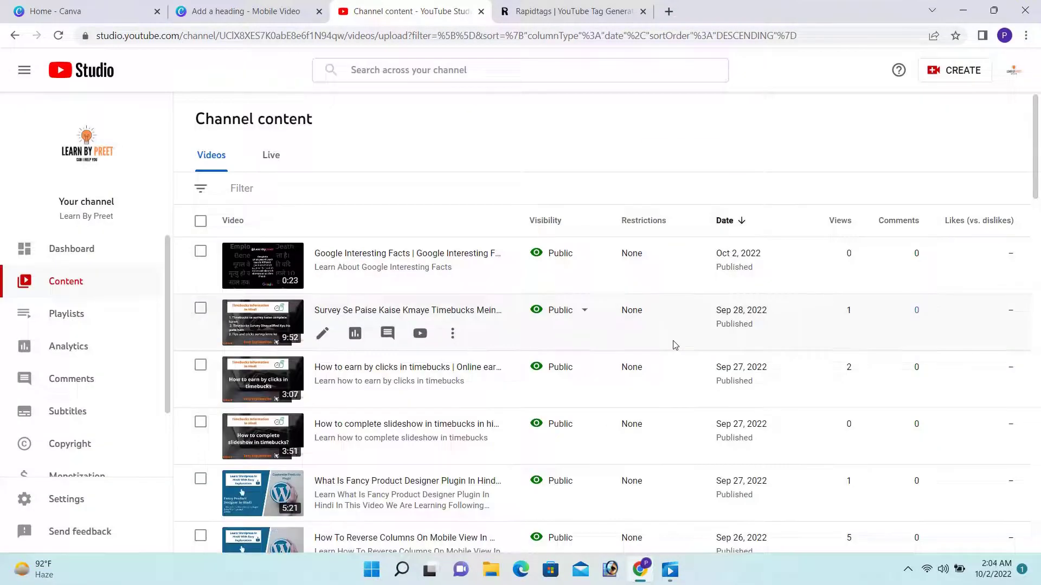